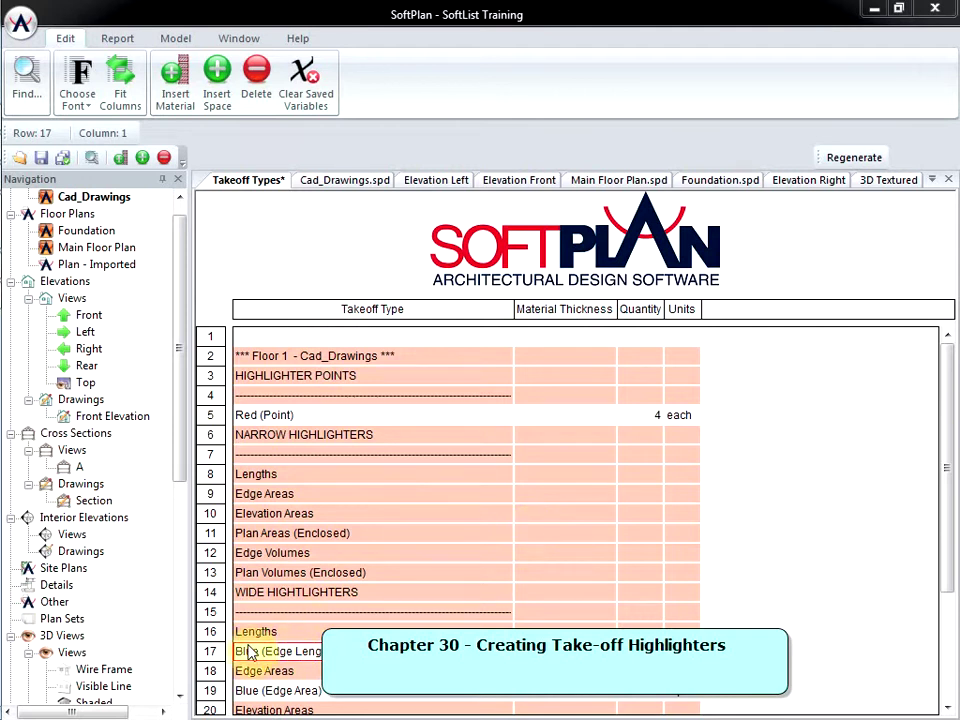
Switch to the Main Floor Plan.spd drawing and open the System Library configuration from File > Options
{"action": "left_click_drag", "start_coordinate": [183, 455], "coordinate": [200, 672]}
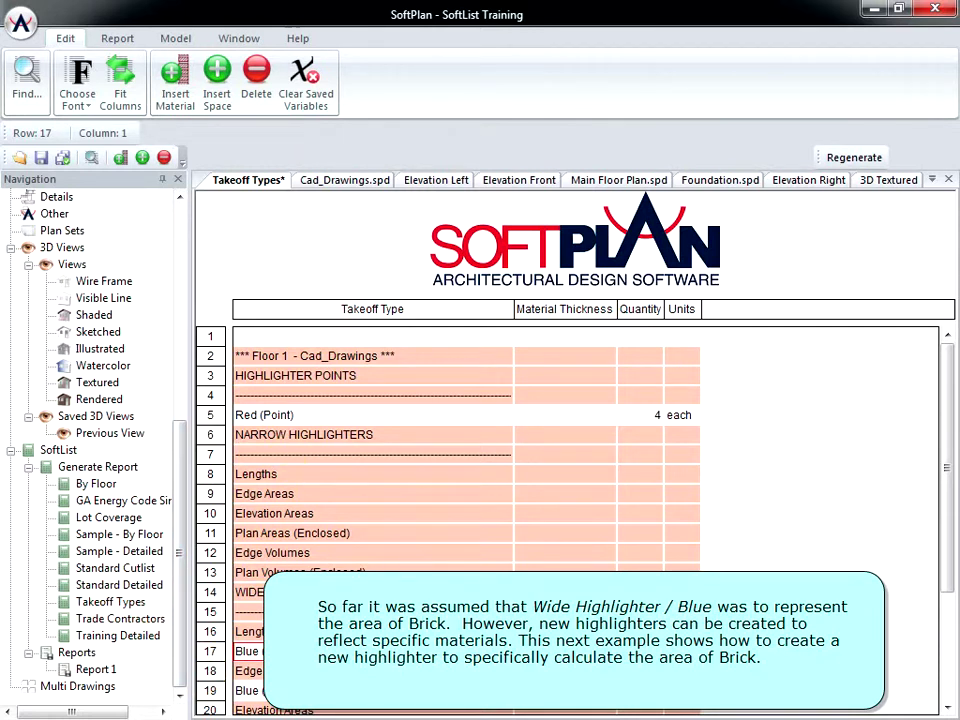
{"action": "left_click", "coordinate": [618, 183]}
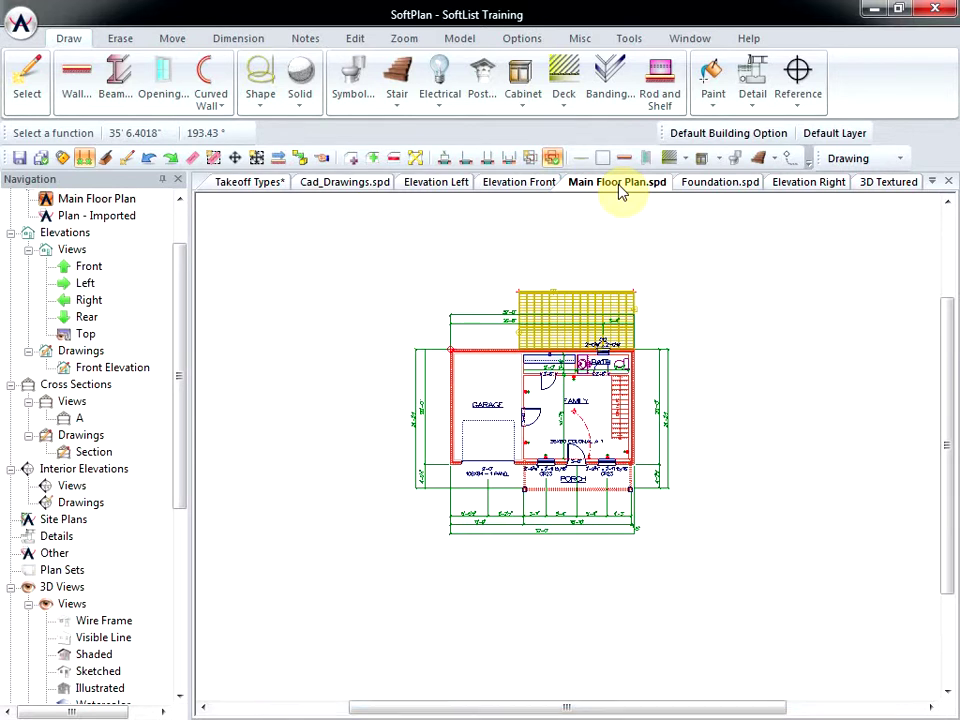
{"action": "left_click", "coordinate": [22, 22]}
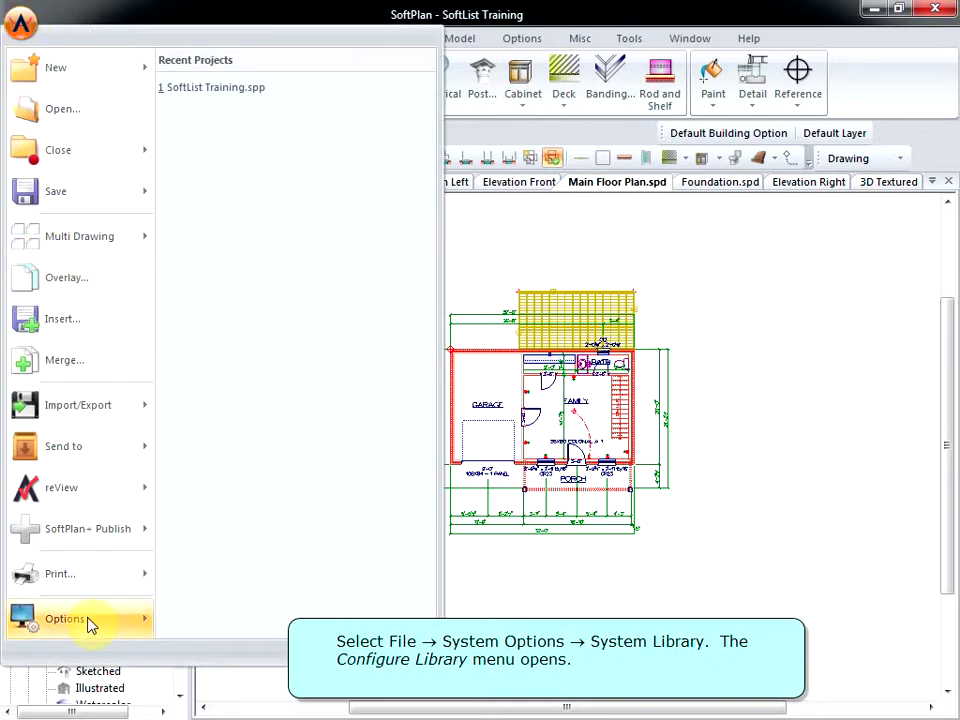
{"action": "mouse_move", "coordinate": [92, 621]}
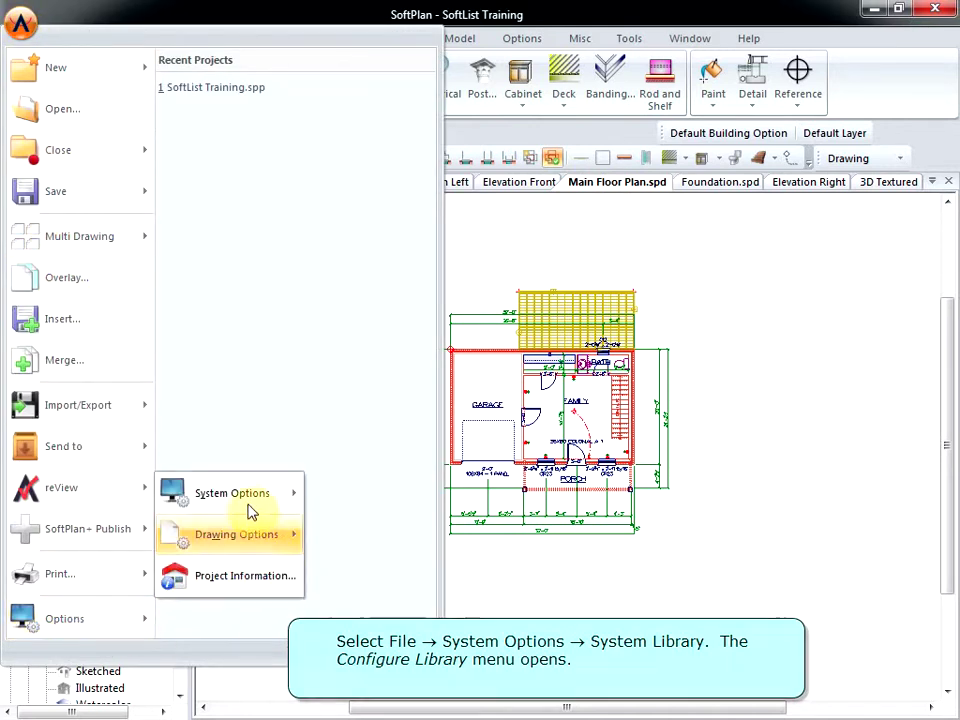
{"action": "mouse_move", "coordinate": [255, 505]}
{"action": "left_click", "coordinate": [385, 538]}
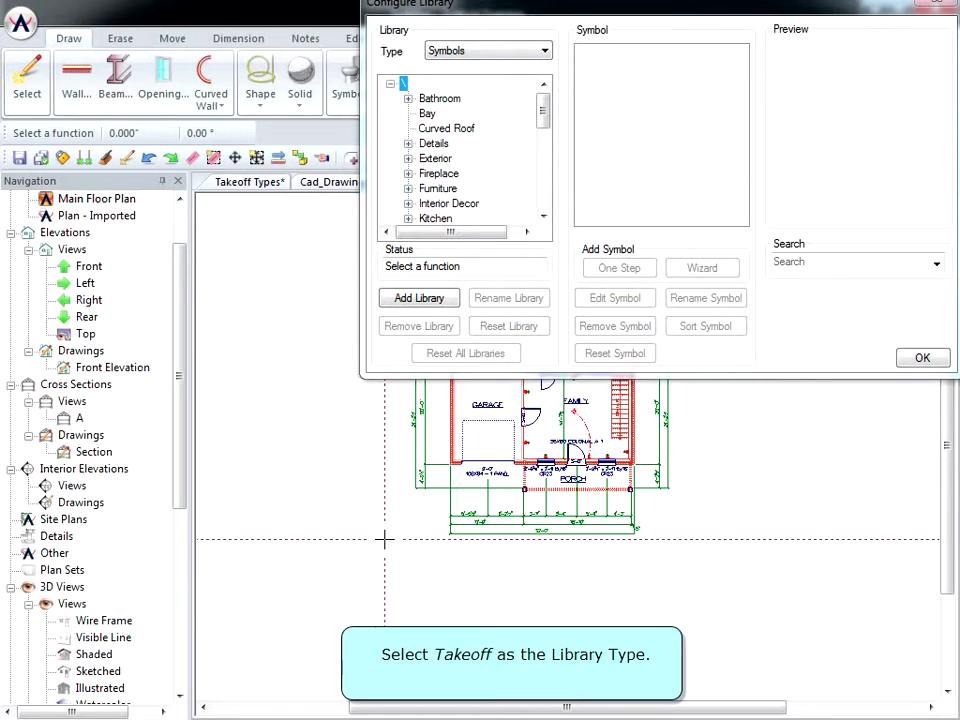
Switch the library type to Takeoff and view SoftList Materials, which holds only Weep Tile
{"action": "left_click", "coordinate": [546, 50]}
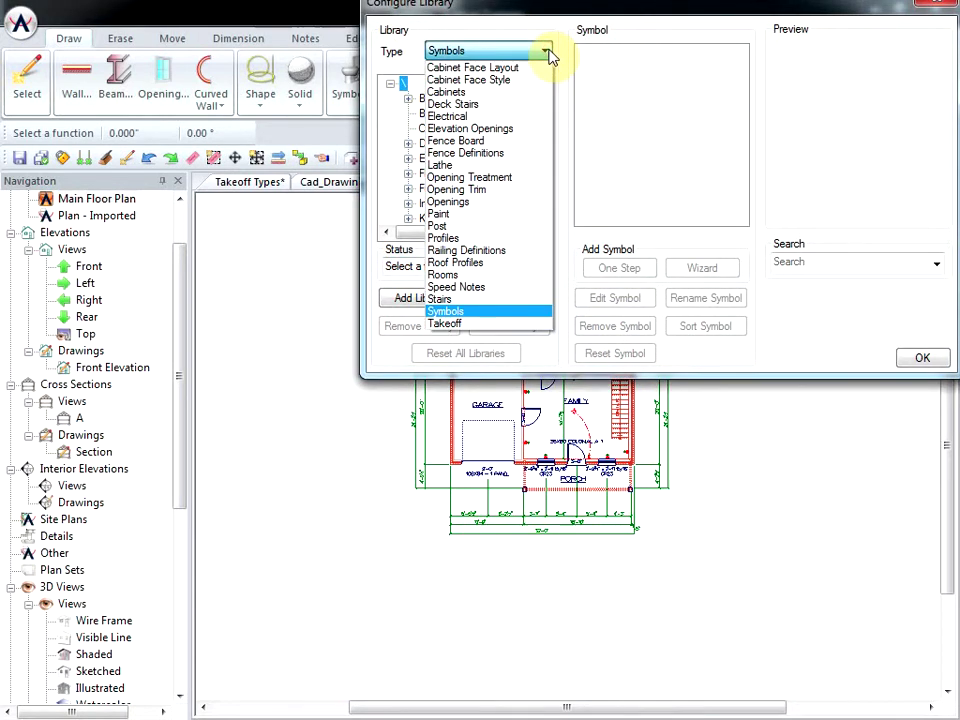
{"action": "left_click", "coordinate": [445, 323]}
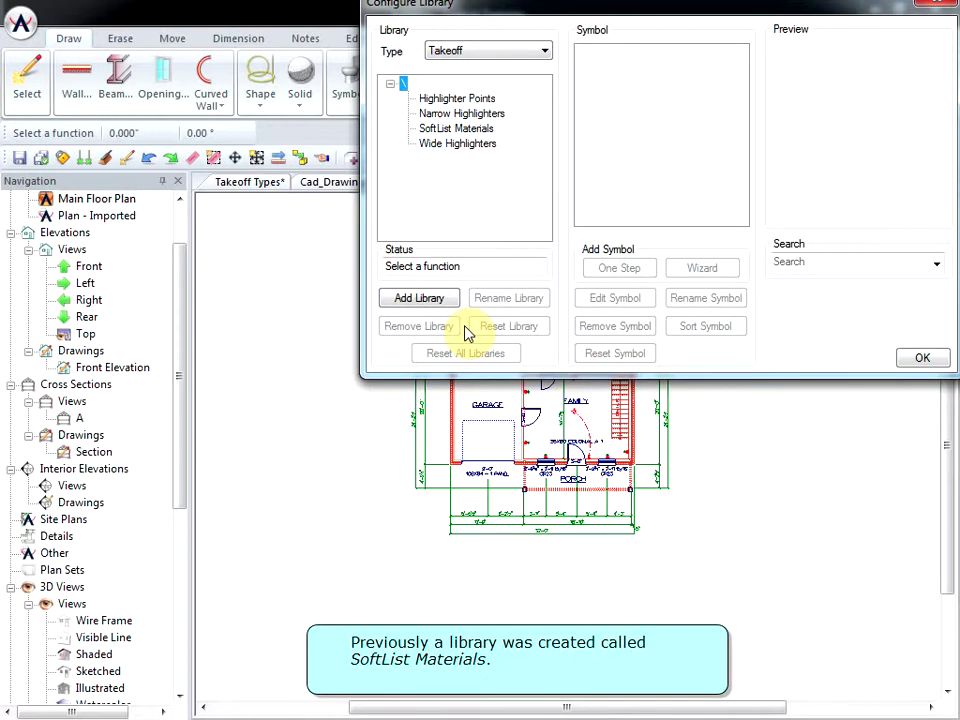
{"action": "key", "text": "Down"}
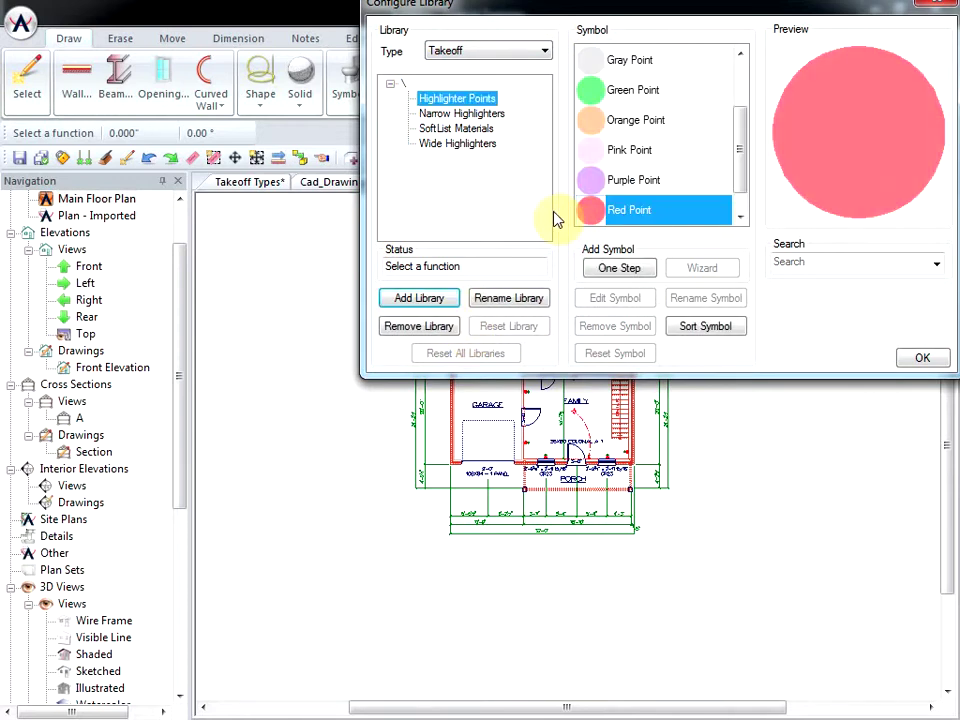
{"action": "left_click", "coordinate": [454, 131]}
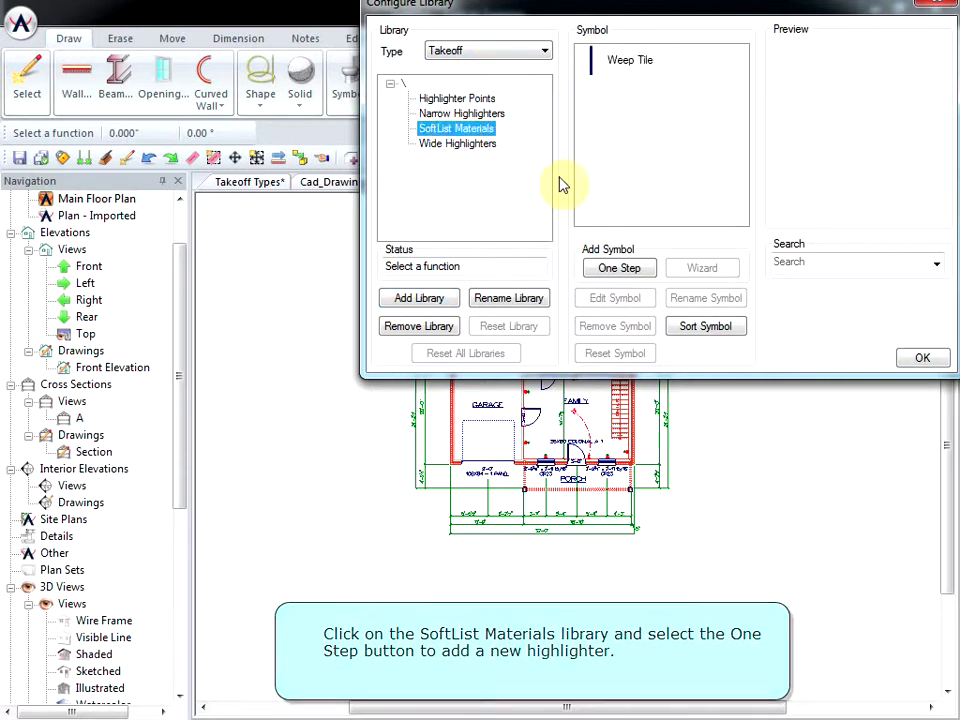
Create a new One Step takeoff type named Brick in SoftList Materials
{"action": "left_click", "coordinate": [634, 268]}
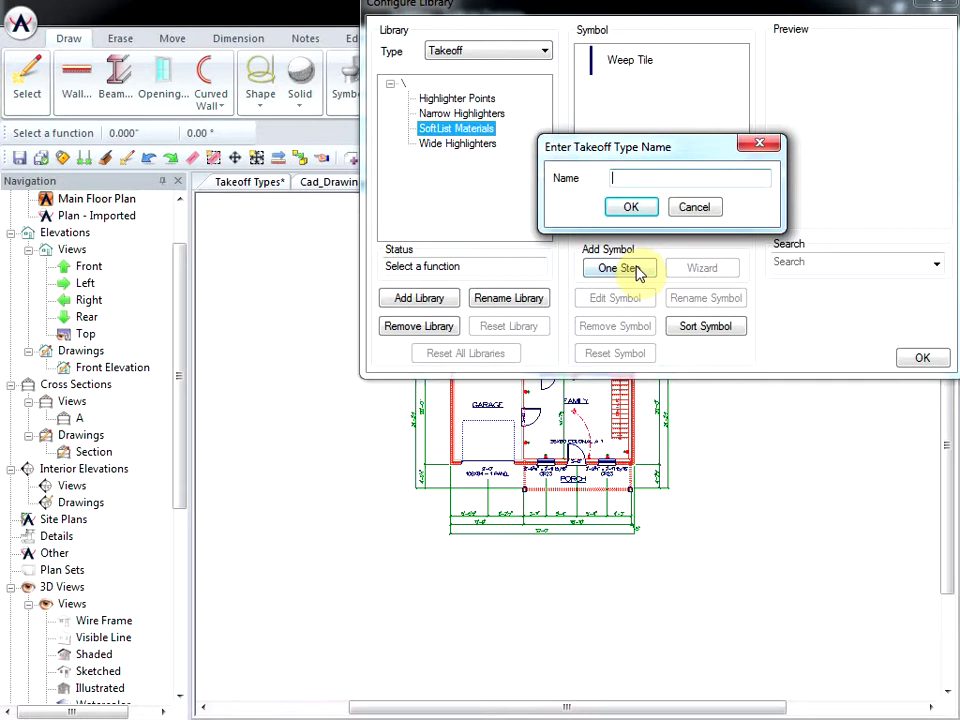
{"action": "left_click", "coordinate": [625, 177]}
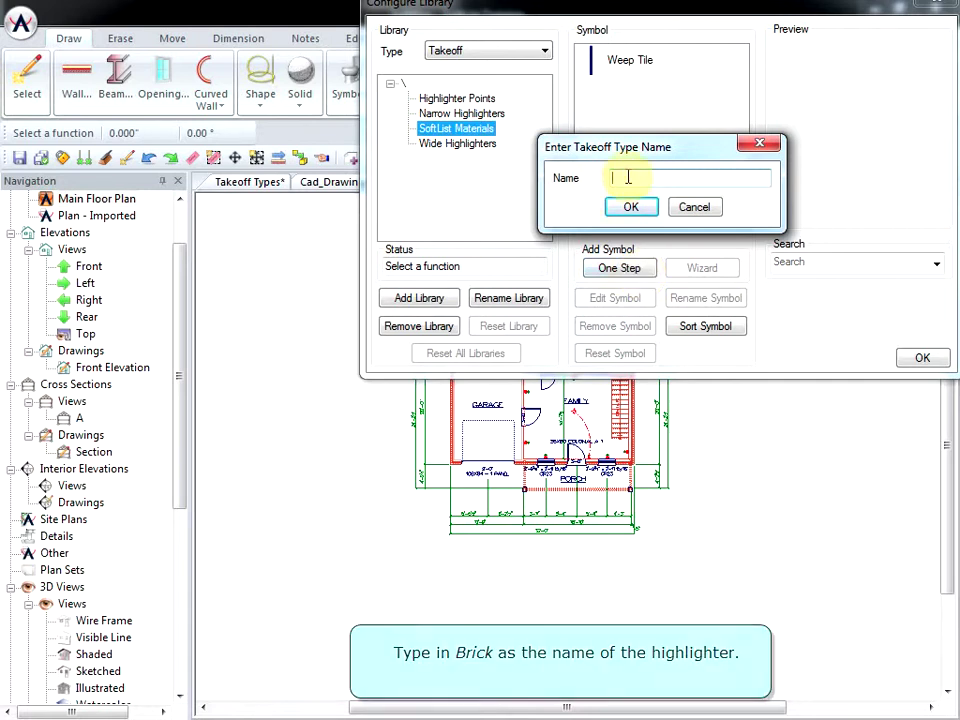
{"action": "type", "text": "Brick"}
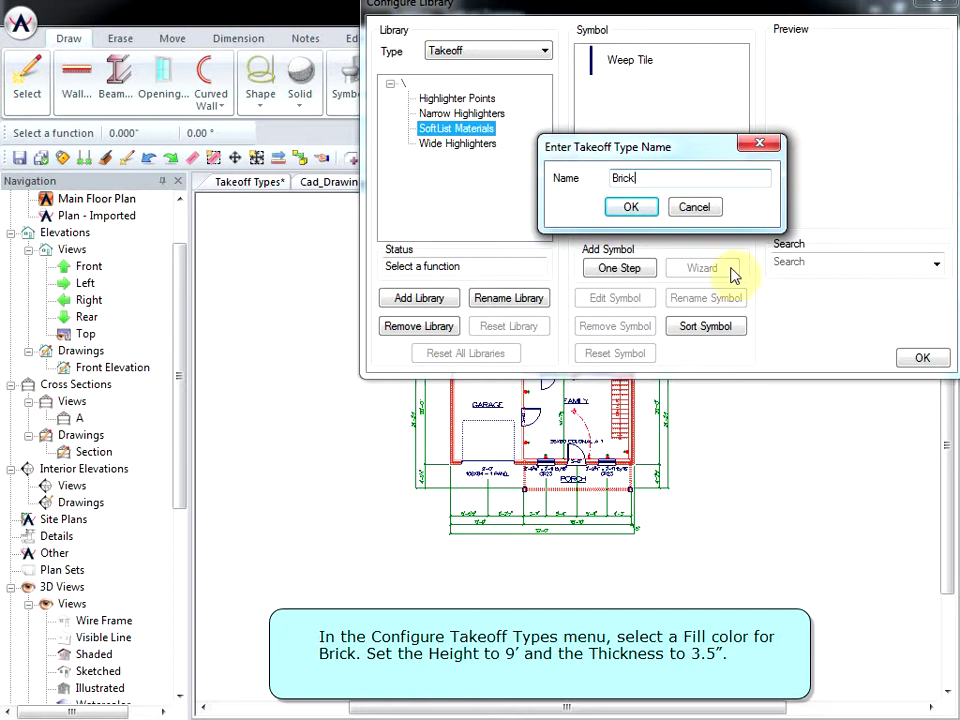
{"action": "left_click", "coordinate": [631, 206]}
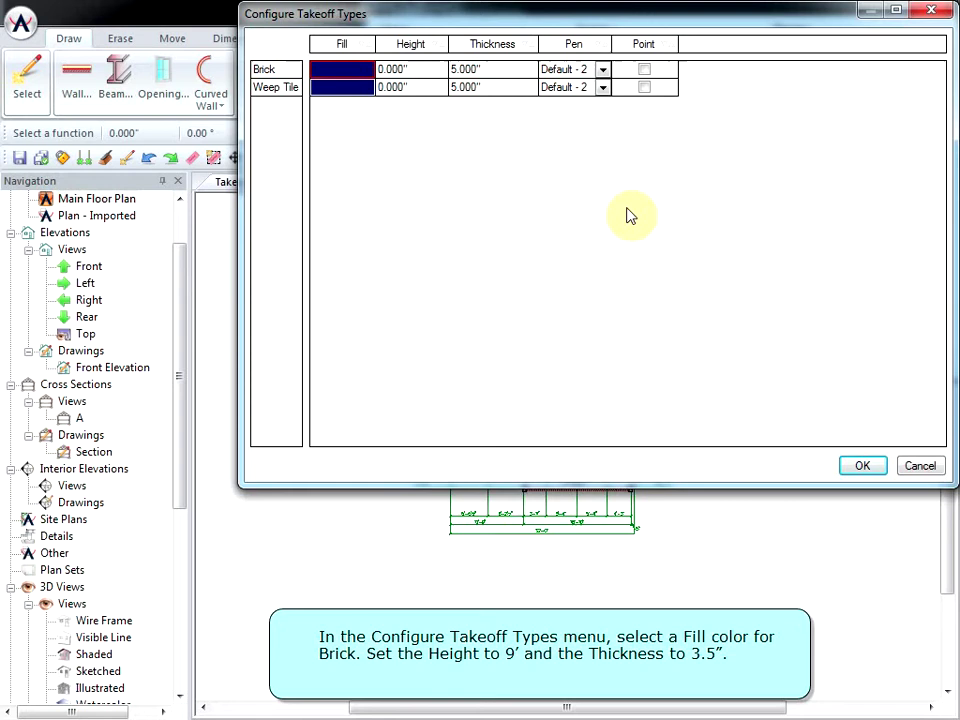
Set Weep Tile's height to 9' and its thickness to 3.5" in the takeoff types table
{"action": "left_click_drag", "start_coordinate": [575, 12], "coordinate": [520, 226]}
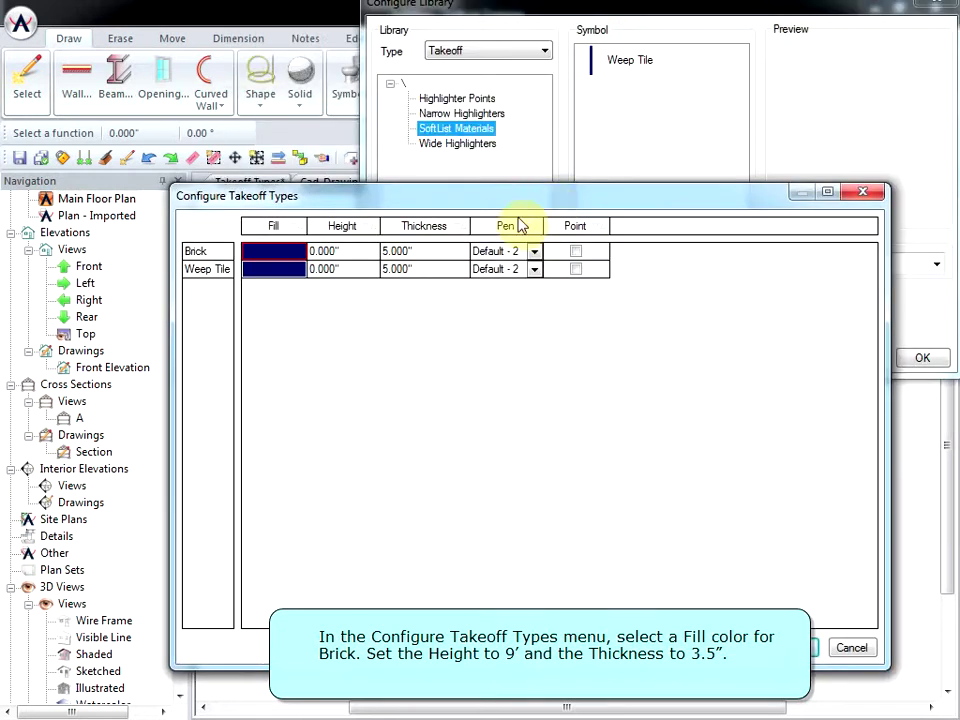
{"action": "left_click", "coordinate": [352, 270]}
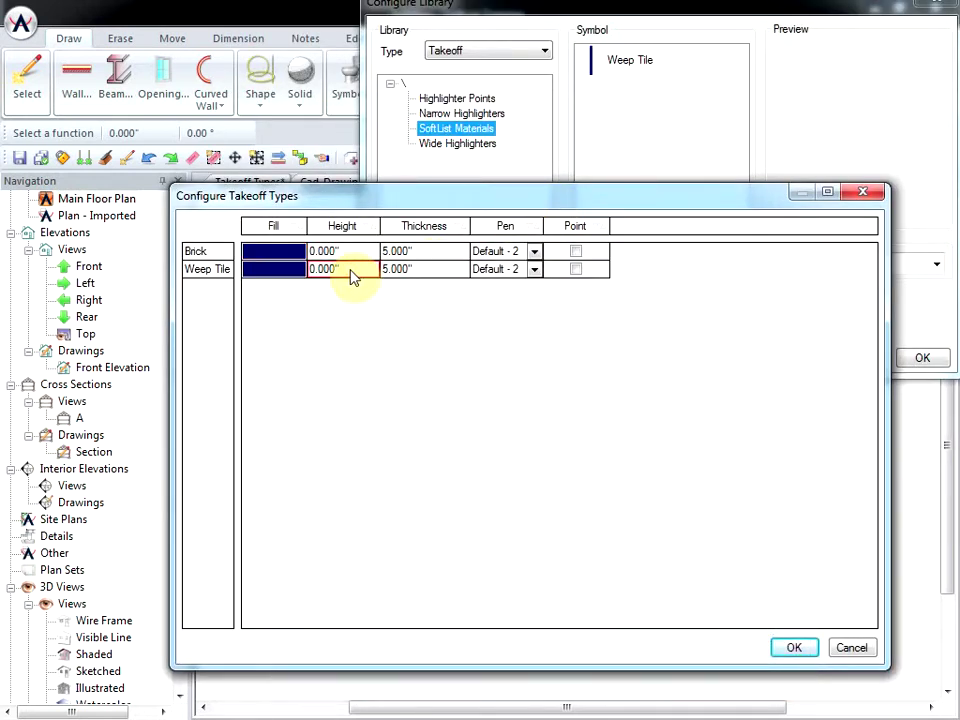
{"action": "type", "text": "9"}
{"action": "key", "text": "Return"}
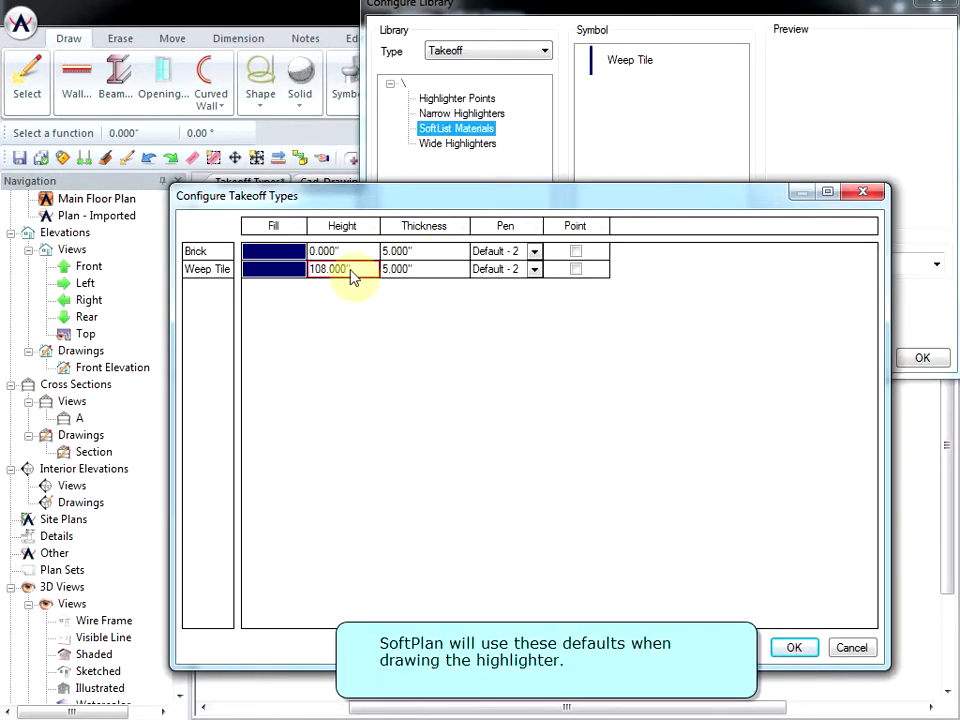
{"action": "left_click", "coordinate": [420, 277]}
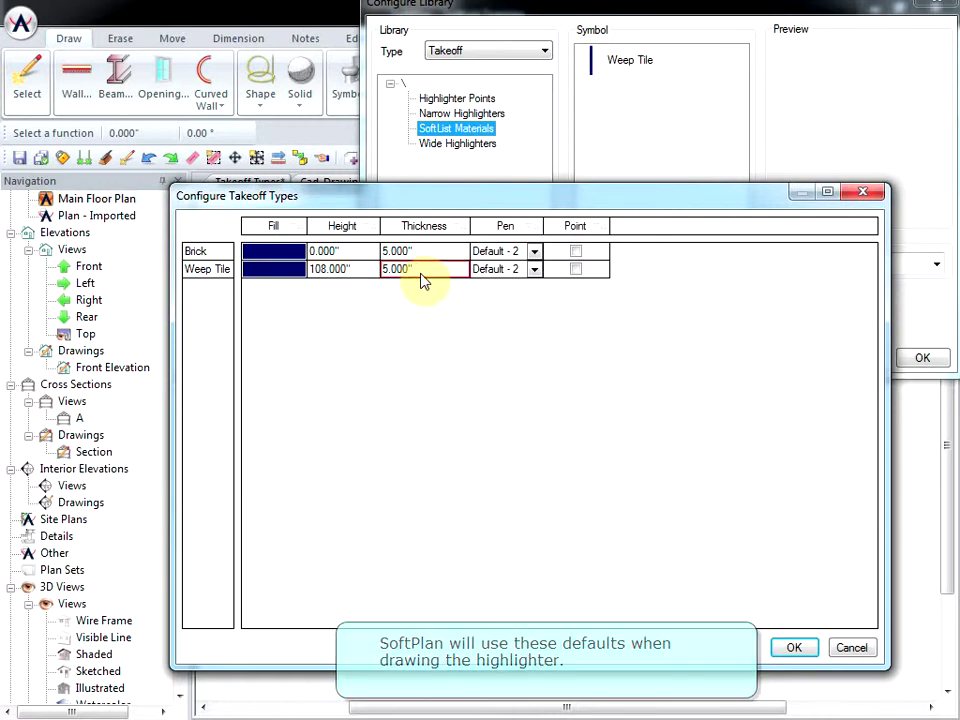
{"action": "type", "text": "3.5"}
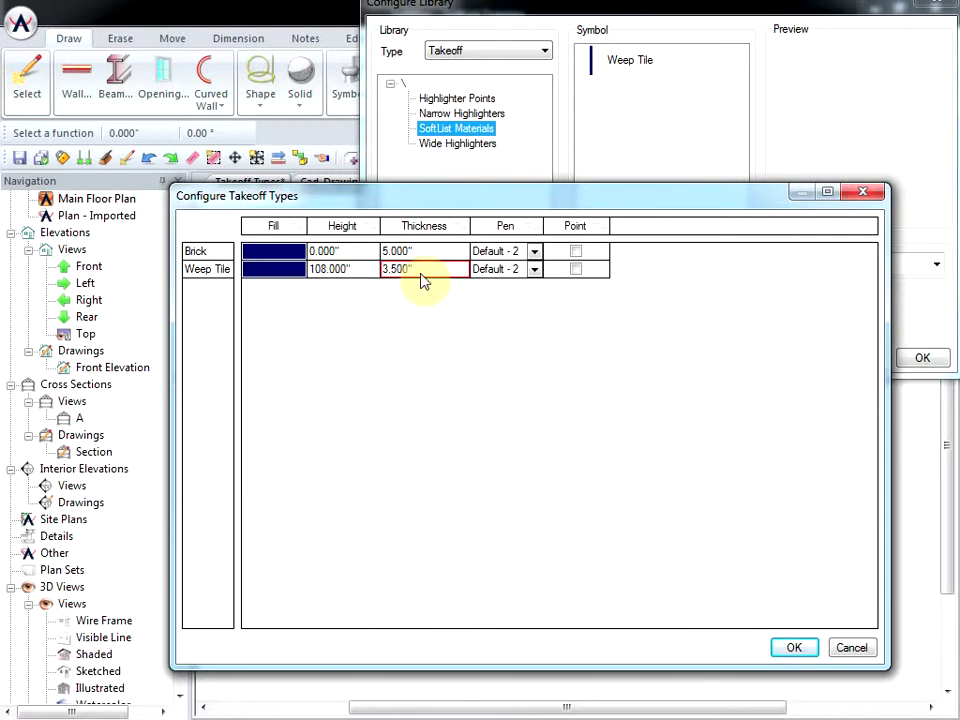
Save the takeoff library settings and switch to the Cad_Drawings.spd plan
{"action": "left_click", "coordinate": [793, 647]}
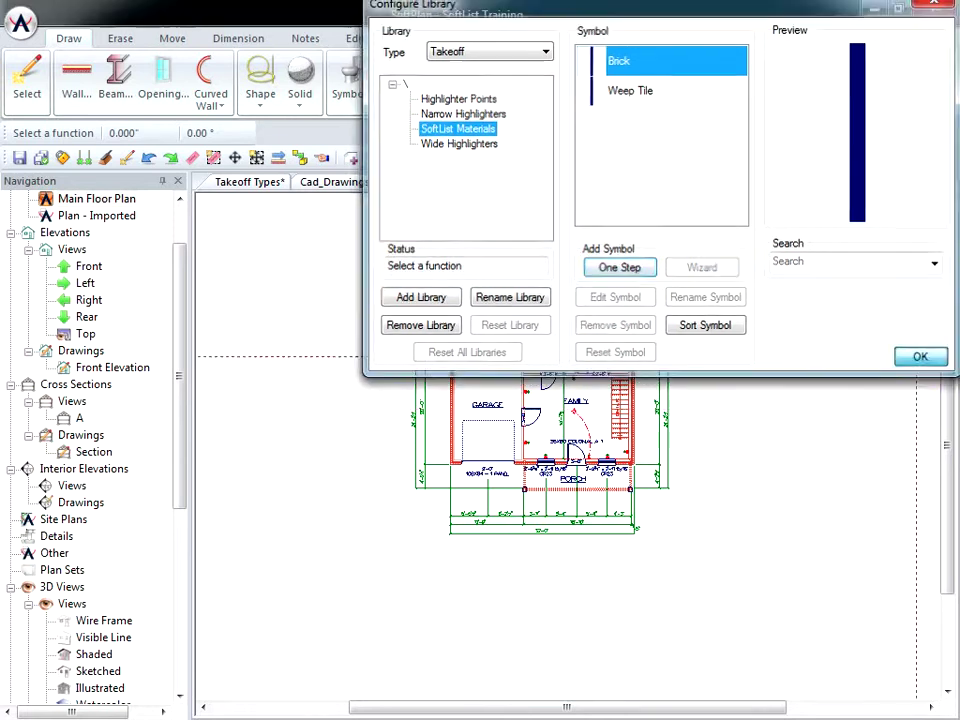
{"action": "left_click", "coordinate": [919, 358]}
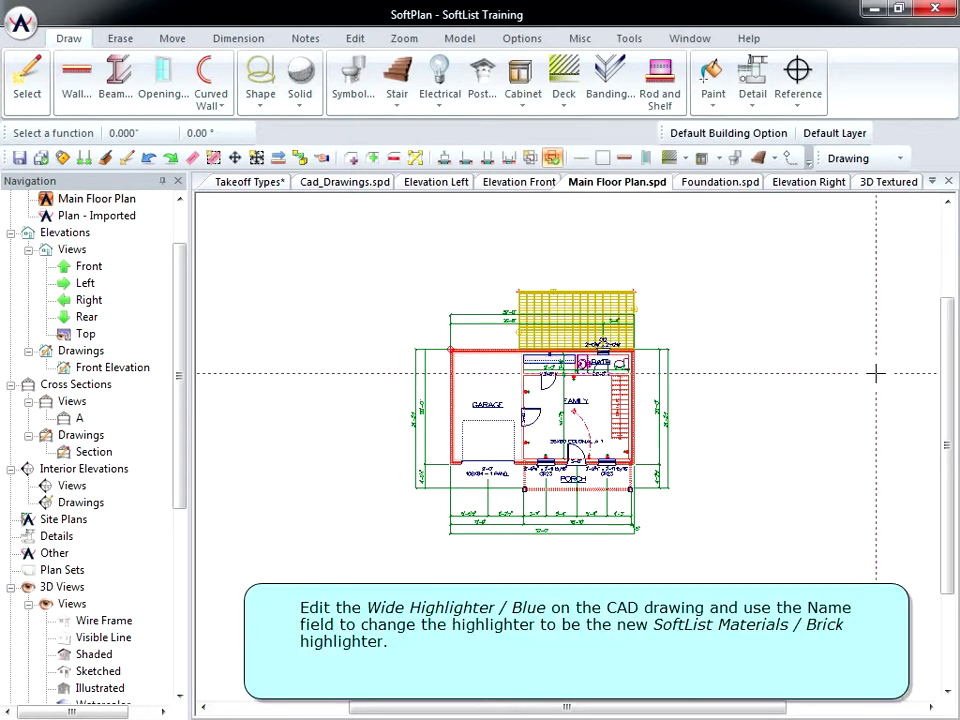
{"action": "left_click", "coordinate": [352, 183]}
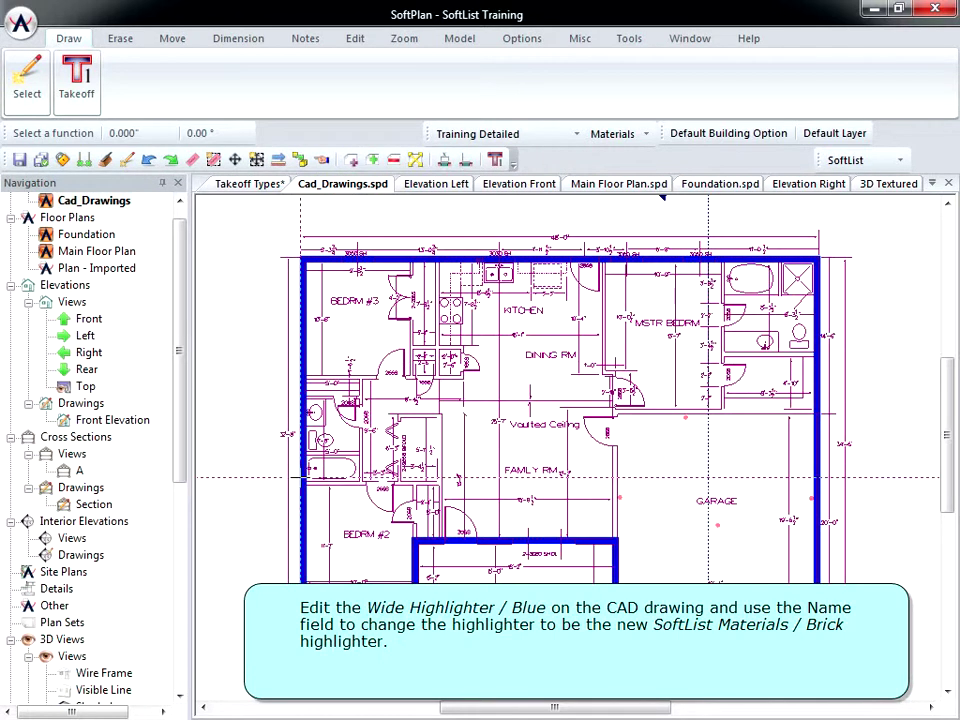
Change the blue wide highlighter's takeoff type to SoftList Materials/Brick
{"action": "right_click", "coordinate": [276, 480]}
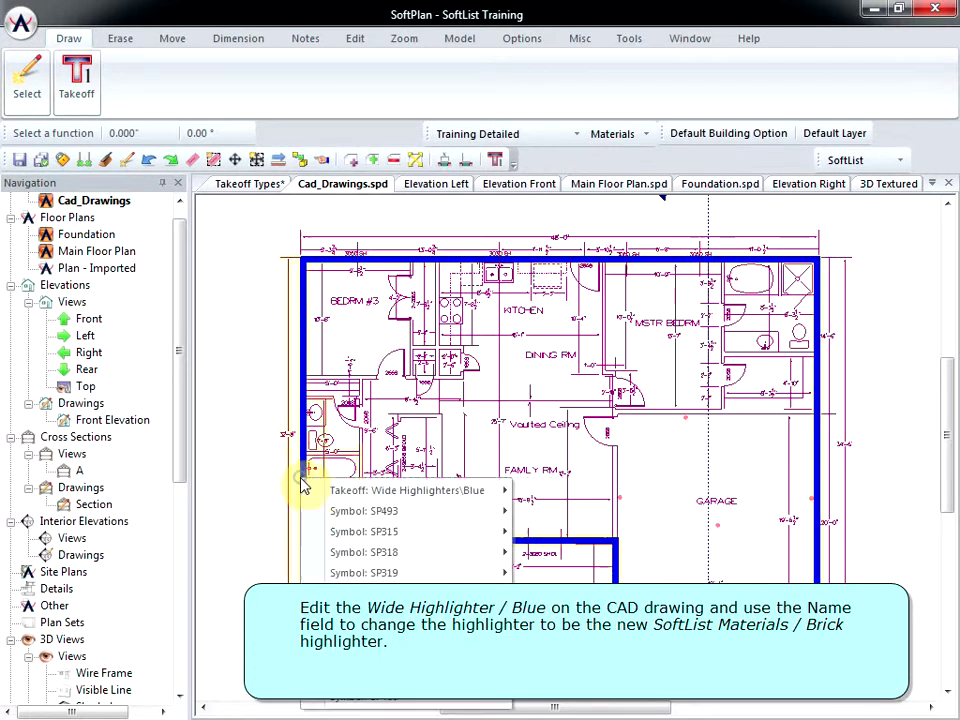
{"action": "mouse_move", "coordinate": [489, 492]}
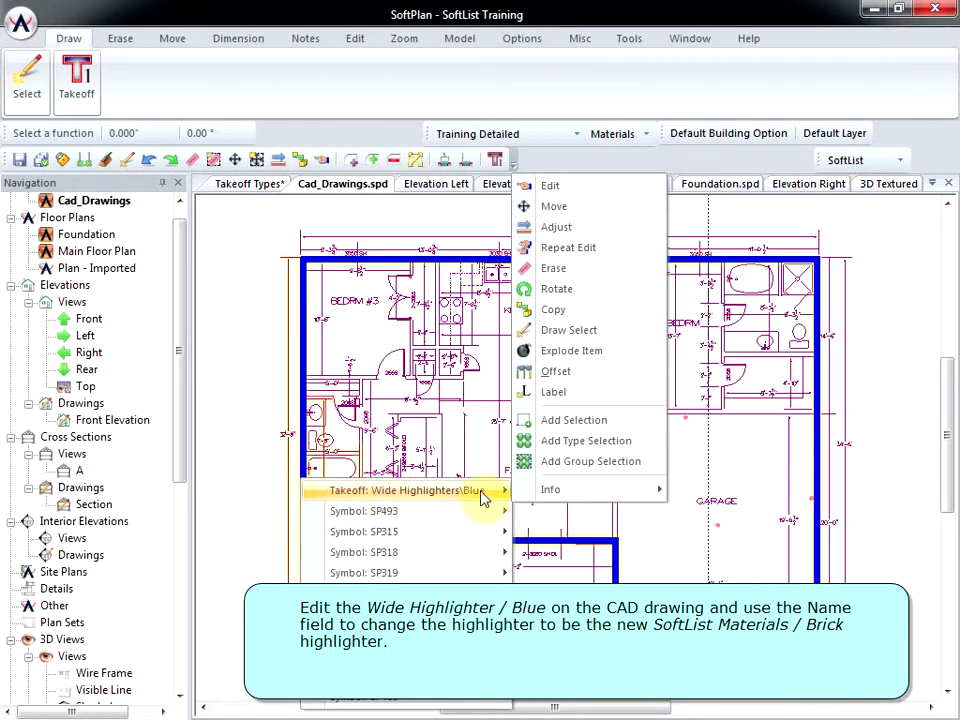
{"action": "left_click", "coordinate": [598, 188]}
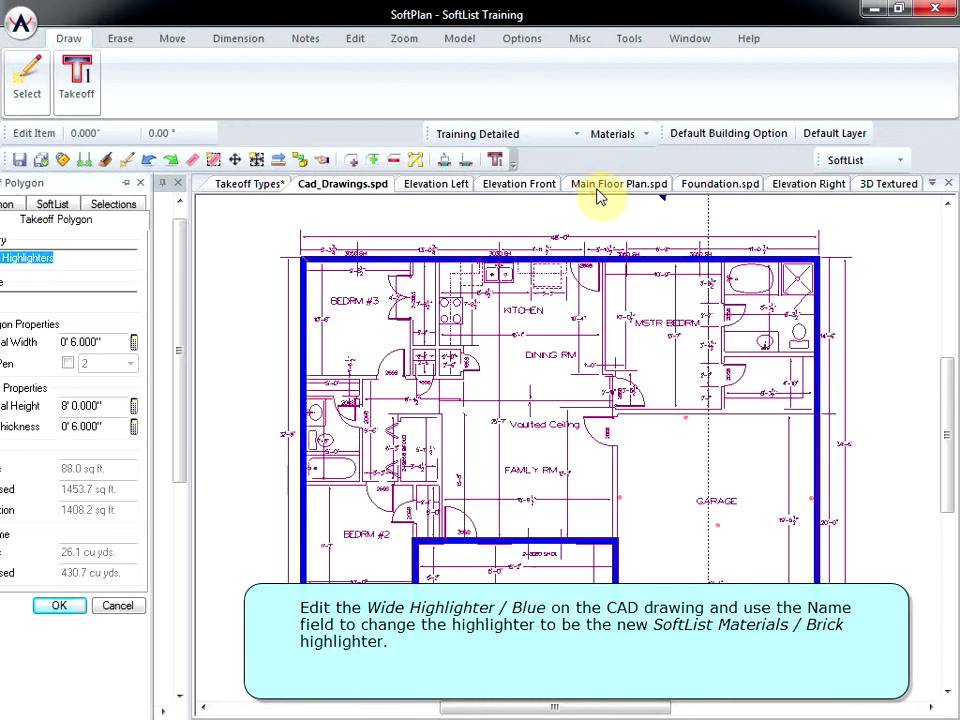
{"action": "left_click", "coordinate": [70, 300]}
{"action": "left_click", "coordinate": [150, 403]}
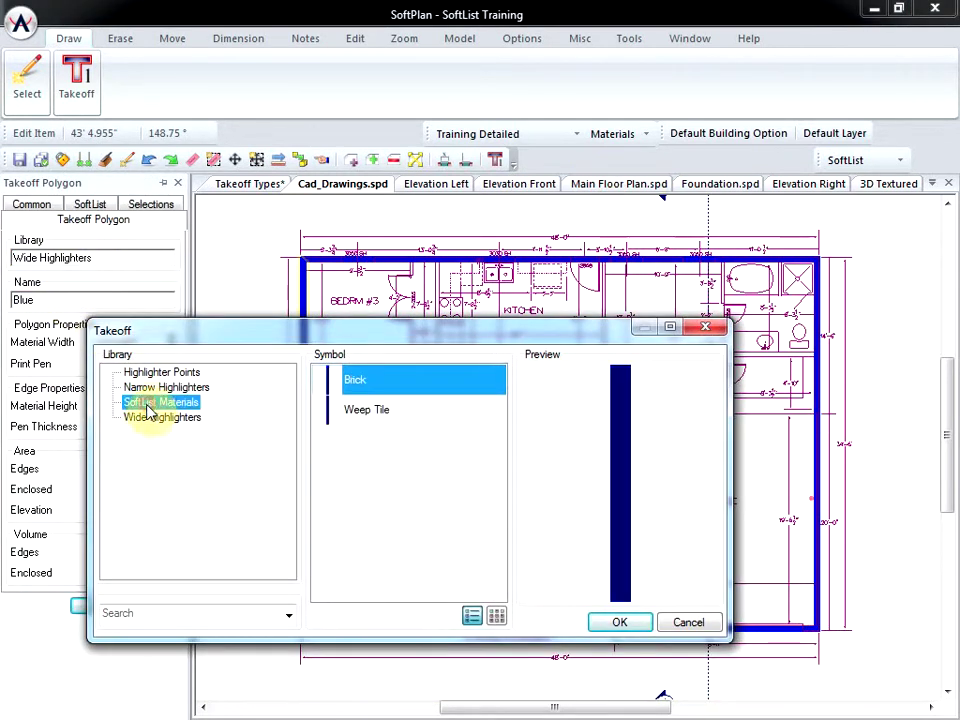
{"action": "left_click", "coordinate": [615, 622]}
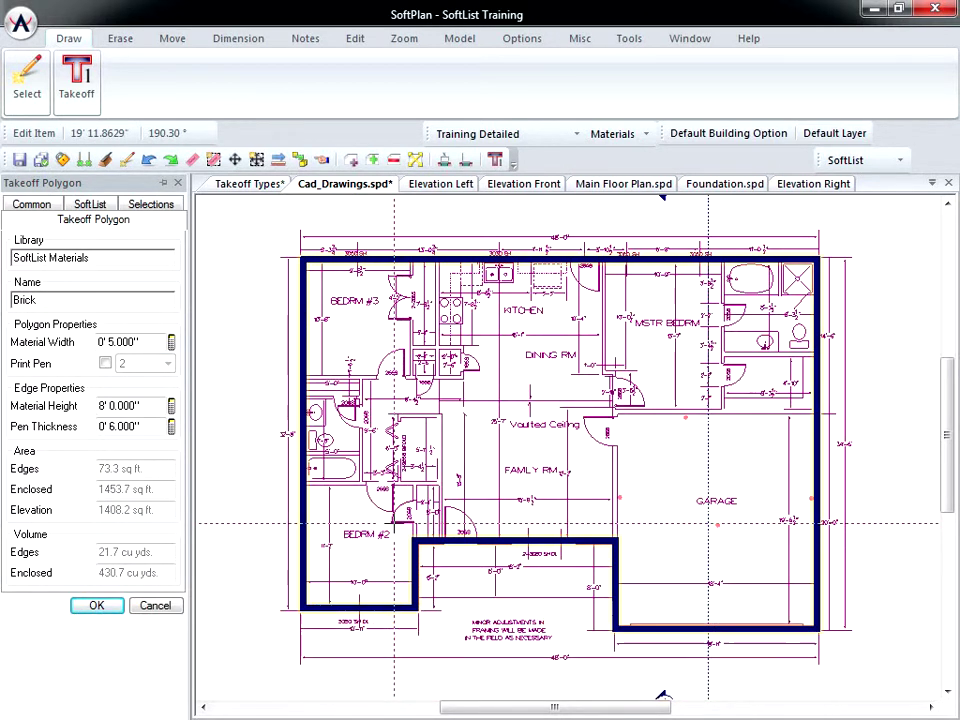
{"action": "left_click", "coordinate": [96, 605]}
Open the Takeoff Types report's Edit Material Definition window
{"action": "left_click_drag", "start_coordinate": [177, 474], "coordinate": [182, 664]}
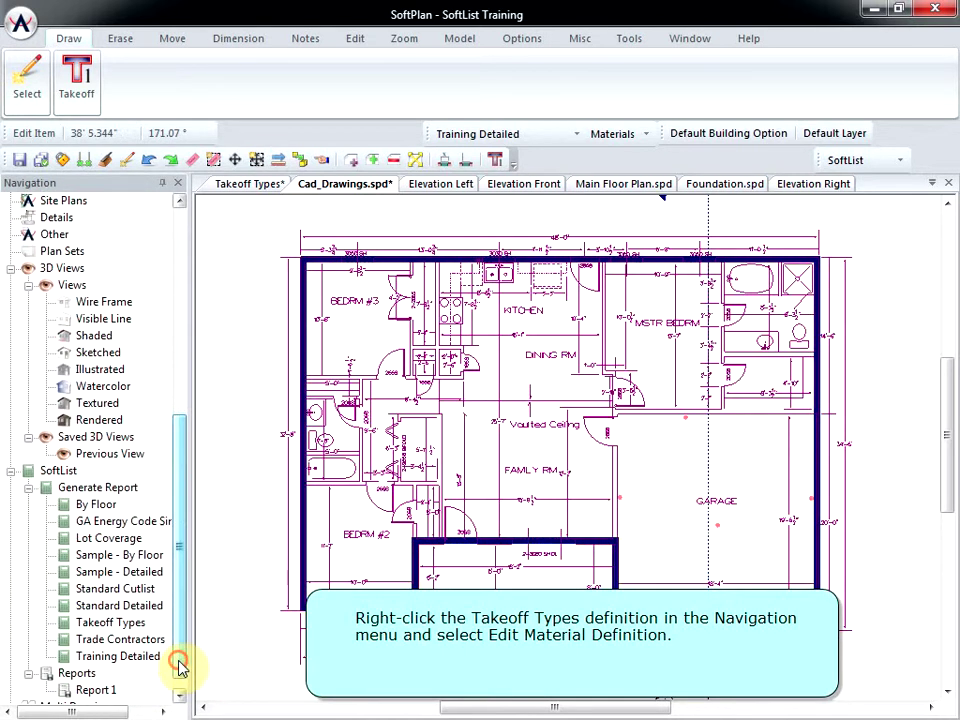
{"action": "right_click", "coordinate": [142, 625]}
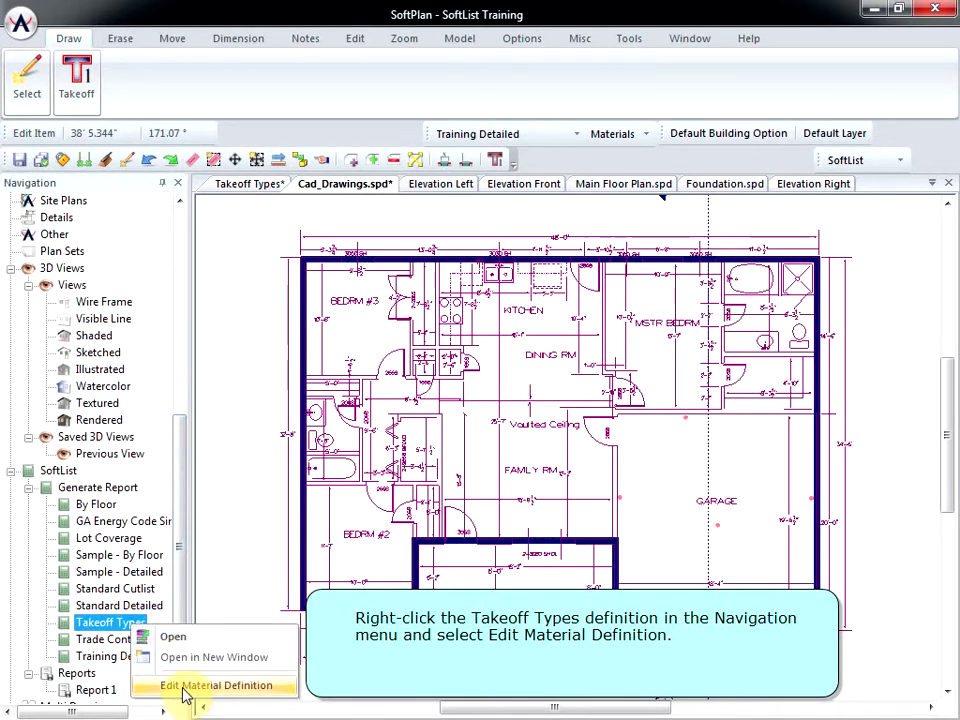
{"action": "left_click", "coordinate": [183, 682]}
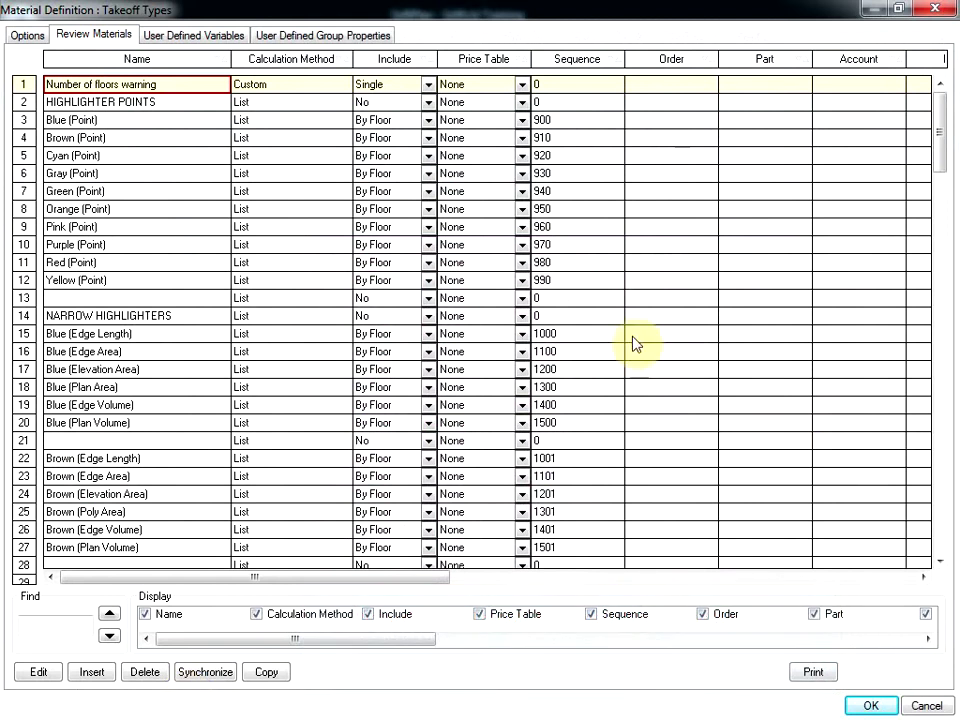
{"action": "left_click_drag", "start_coordinate": [941, 133], "coordinate": [955, 396]}
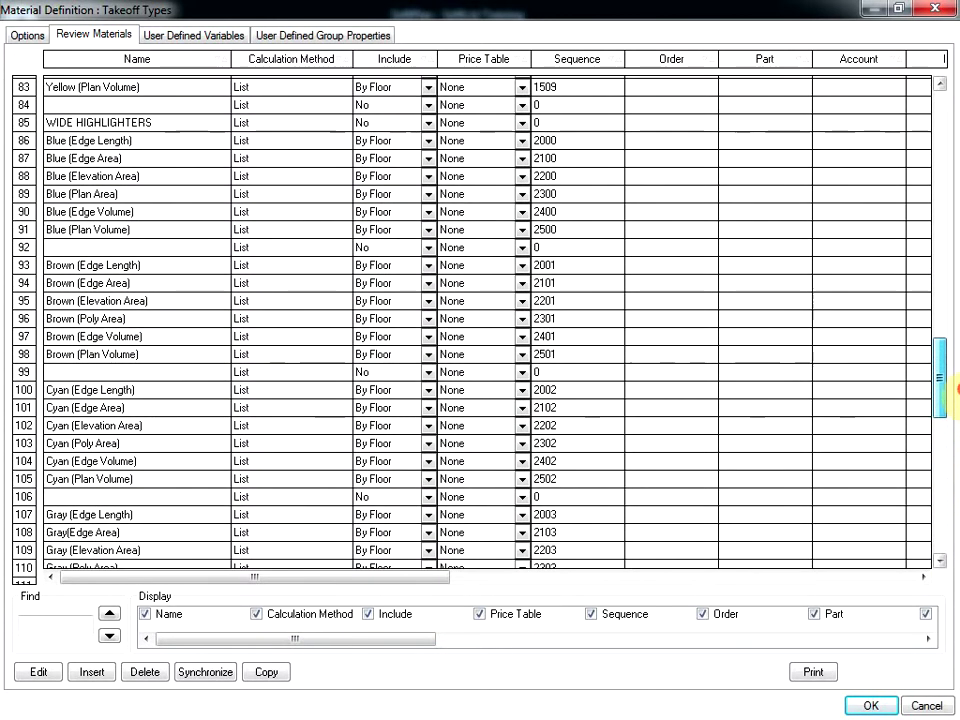
Insert a new Takeoff-group material directly below the WIDE HIGHLIGHTERS row
{"action": "left_click", "coordinate": [138, 124]}
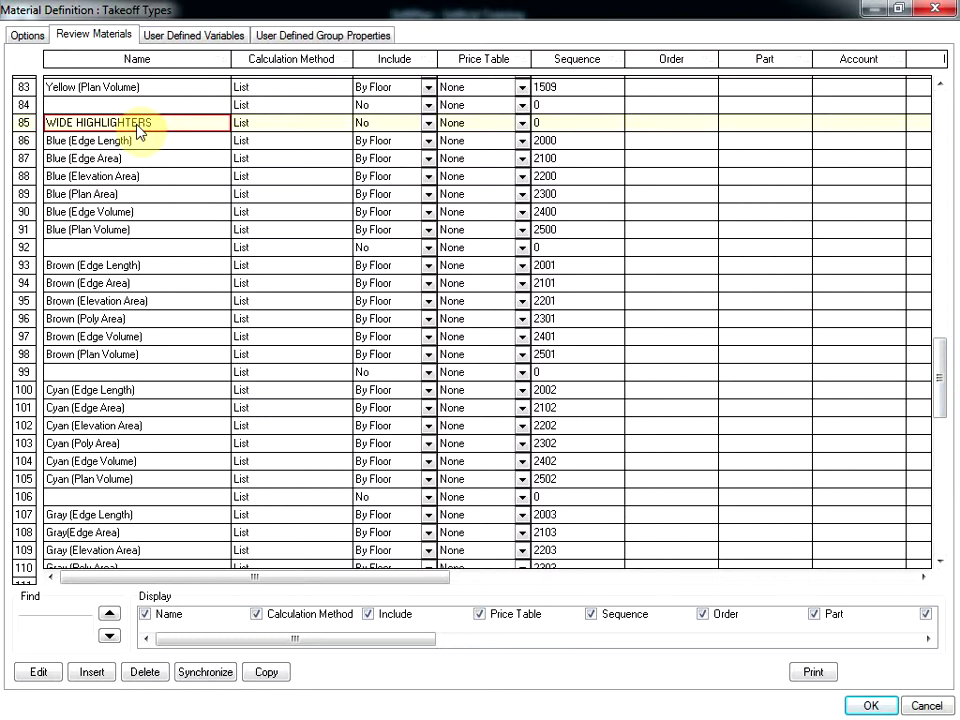
{"action": "left_click", "coordinate": [90, 675]}
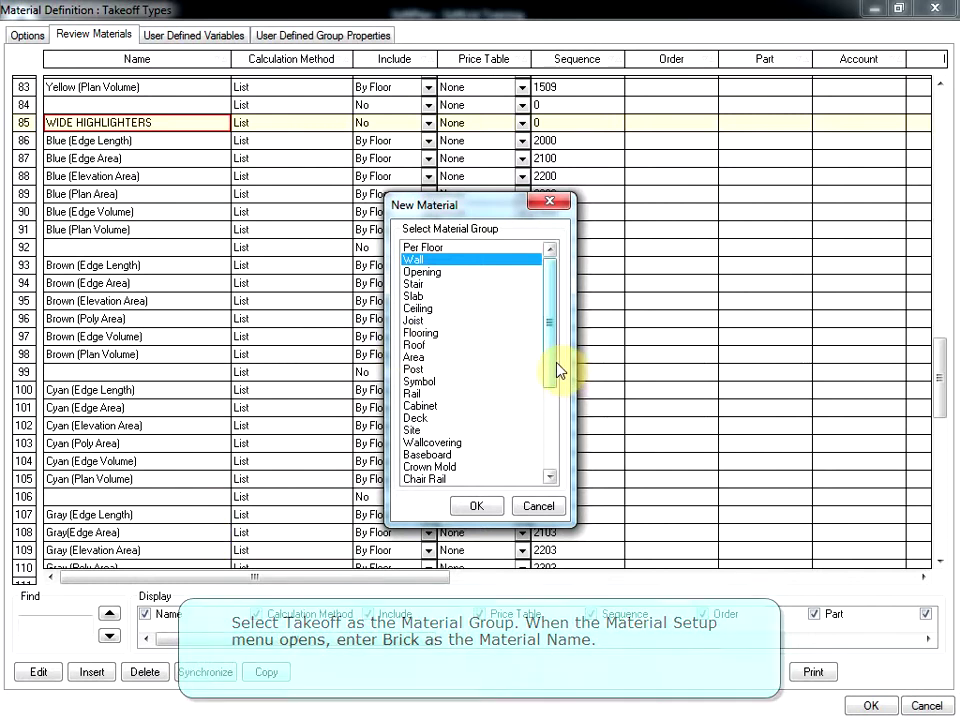
{"action": "left_click_drag", "start_coordinate": [557, 370], "coordinate": [559, 465]}
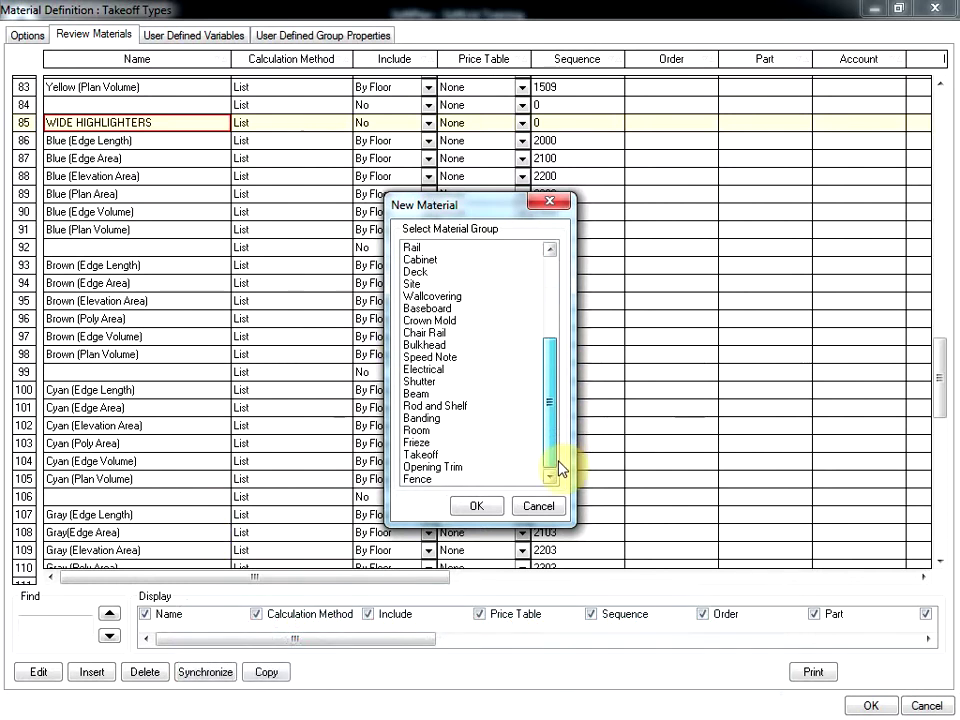
{"action": "left_click", "coordinate": [428, 456]}
{"action": "left_click", "coordinate": [480, 506]}
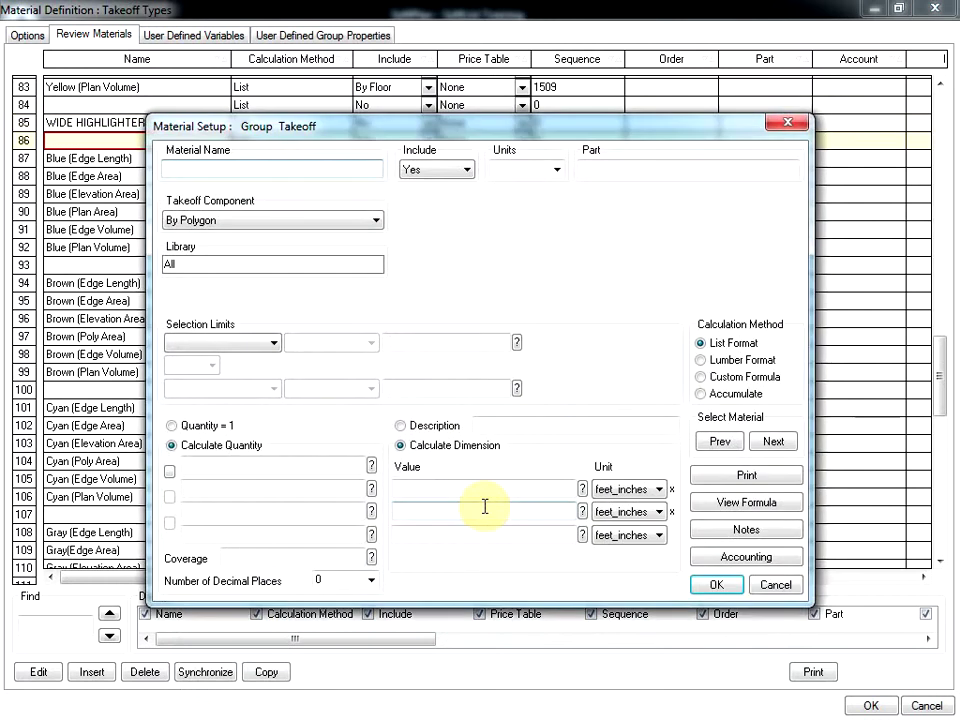
Name the new material Brick, included By Floor, measured in sqft, and taken off By Edge
{"action": "type", "text": "Brick"}
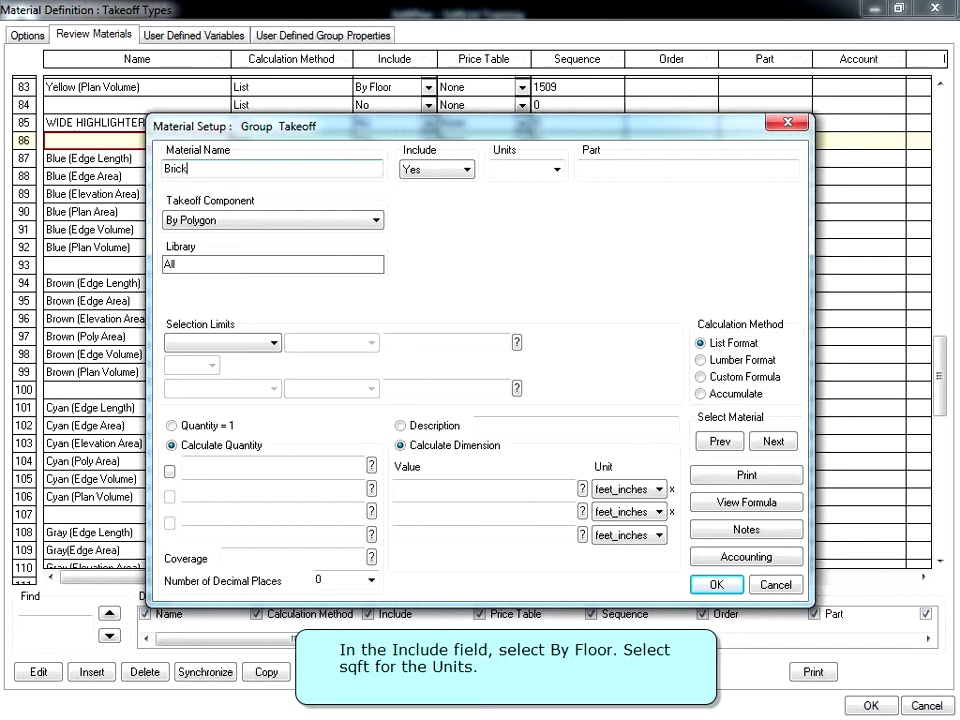
{"action": "left_click", "coordinate": [463, 170]}
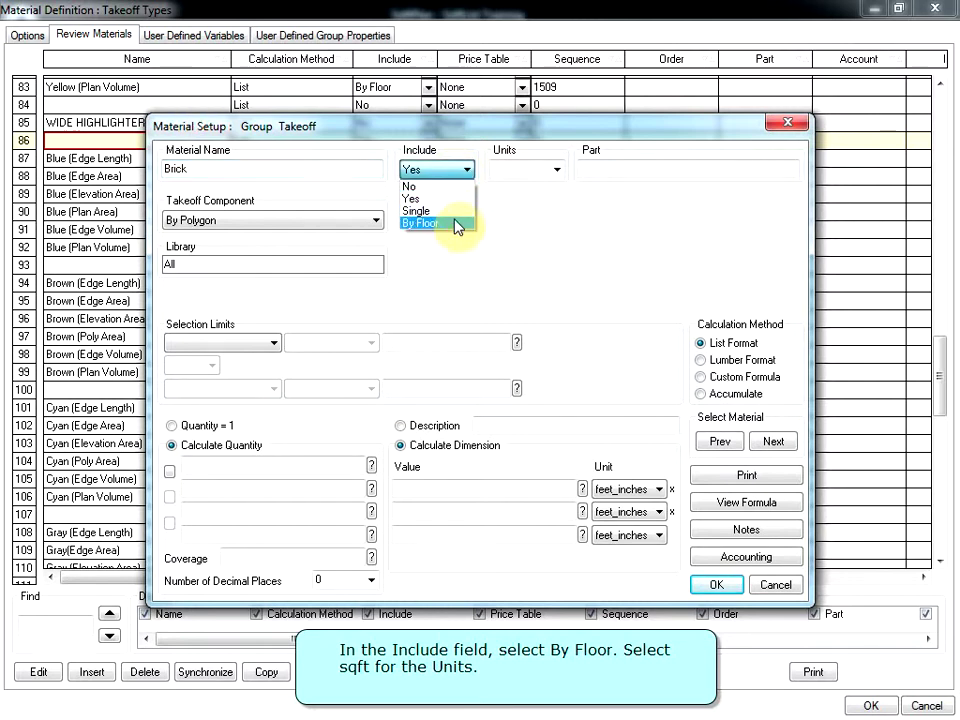
{"action": "left_click", "coordinate": [457, 224]}
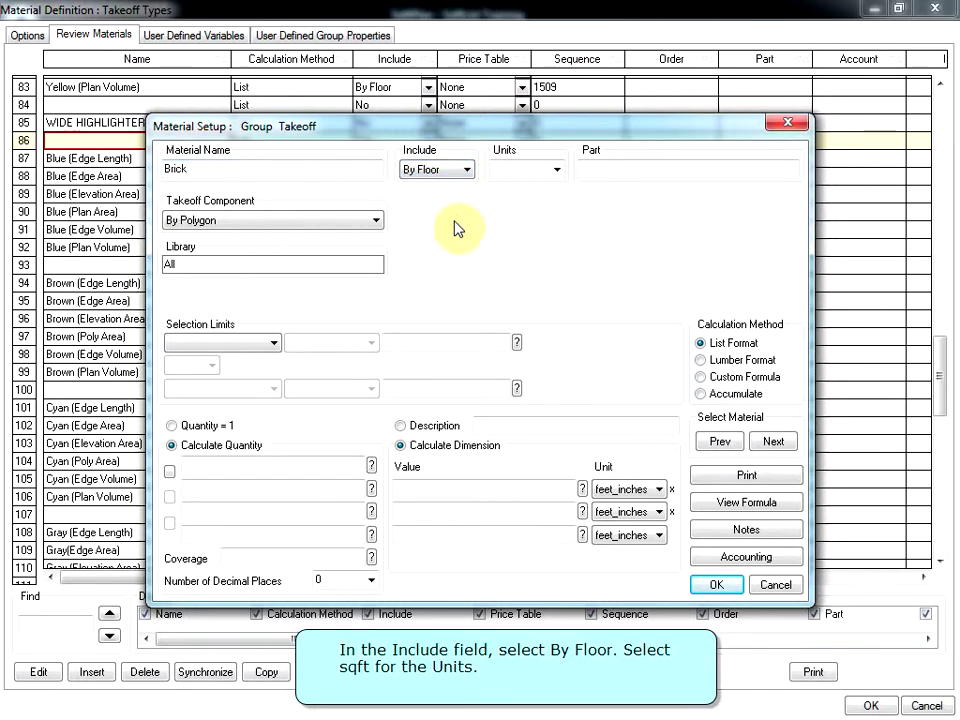
{"action": "left_click", "coordinate": [557, 172]}
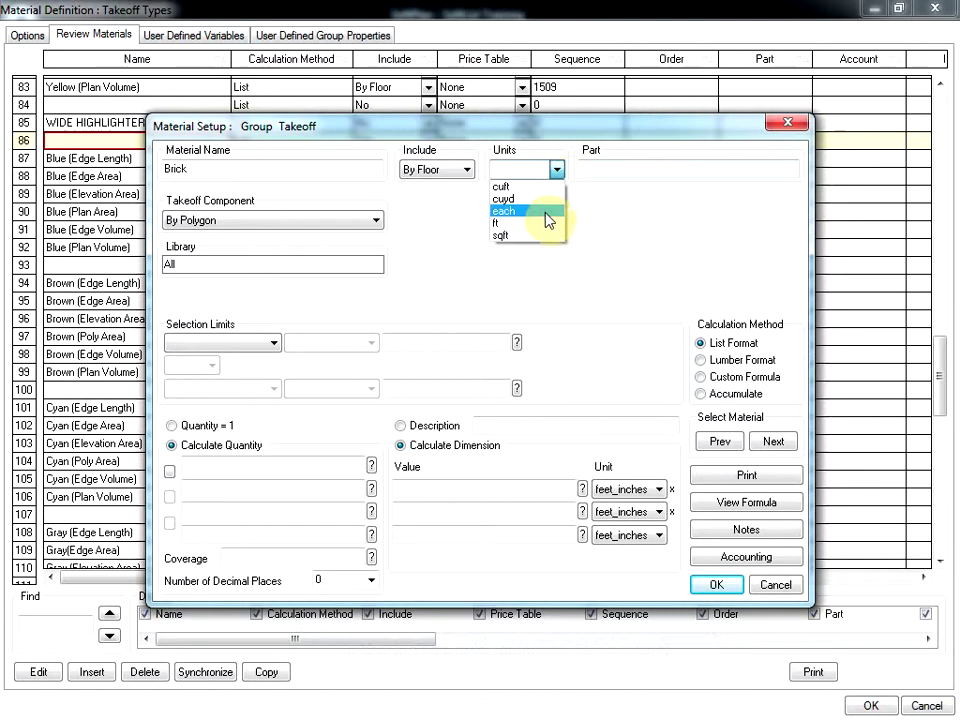
{"action": "left_click", "coordinate": [540, 237]}
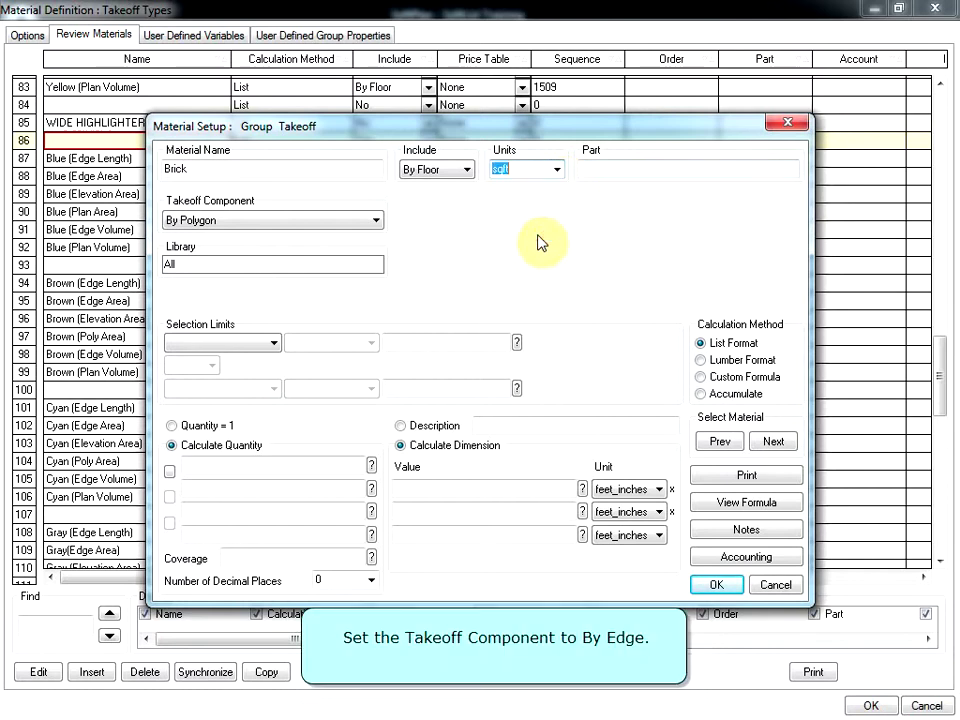
{"action": "left_click", "coordinate": [354, 221]}
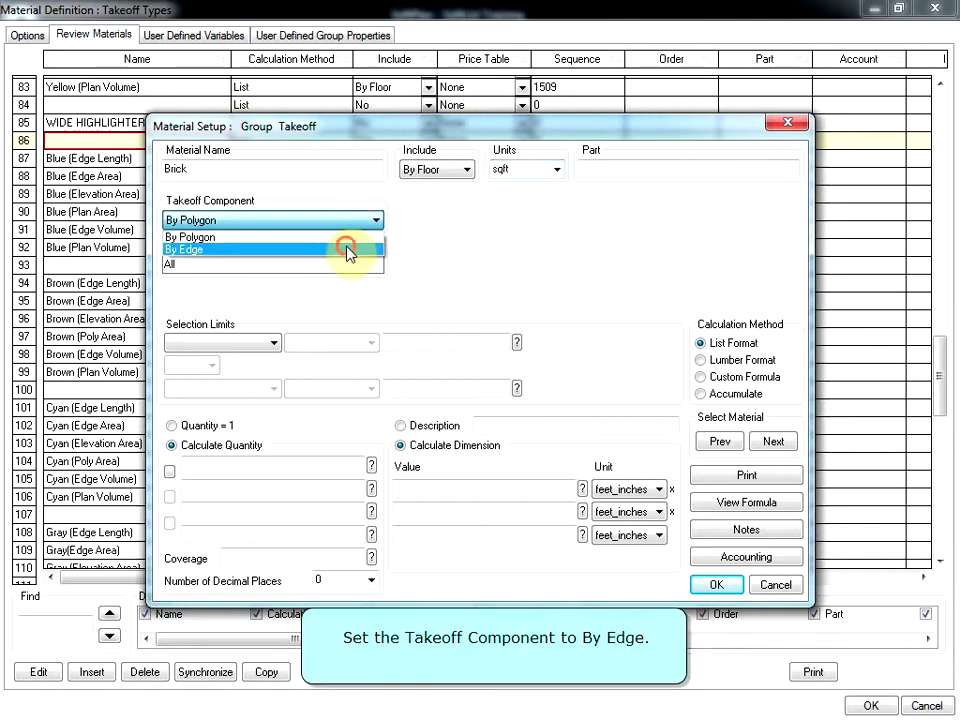
{"action": "left_click", "coordinate": [347, 250]}
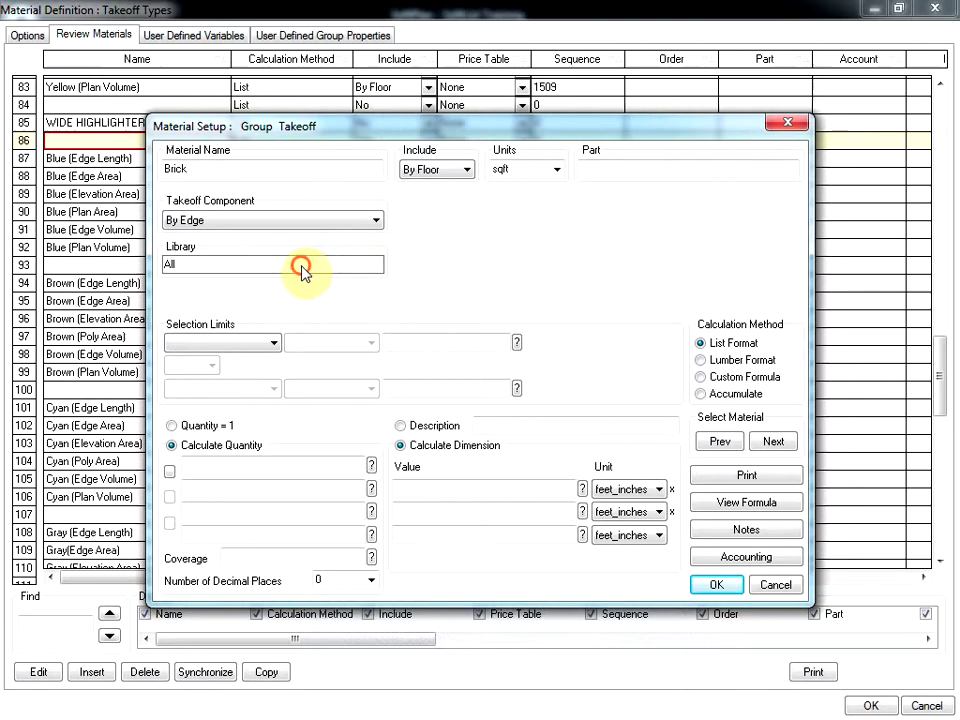
{"action": "left_click", "coordinate": [302, 268]}
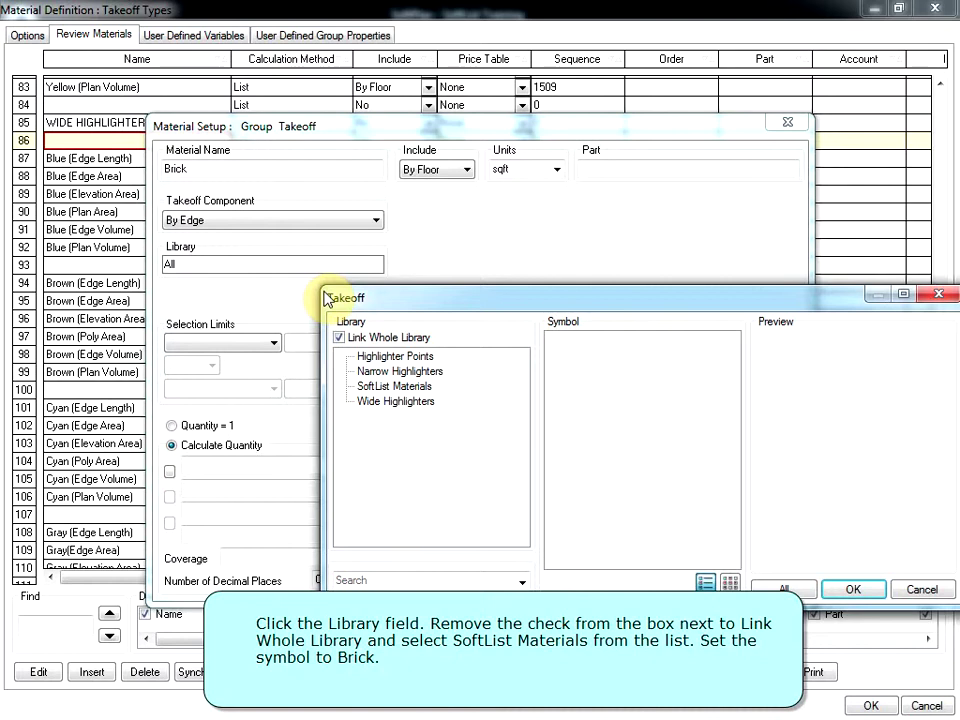
Link the material to the single SoftList Materials\Brick symbol instead of the whole library
{"action": "left_click", "coordinate": [339, 337]}
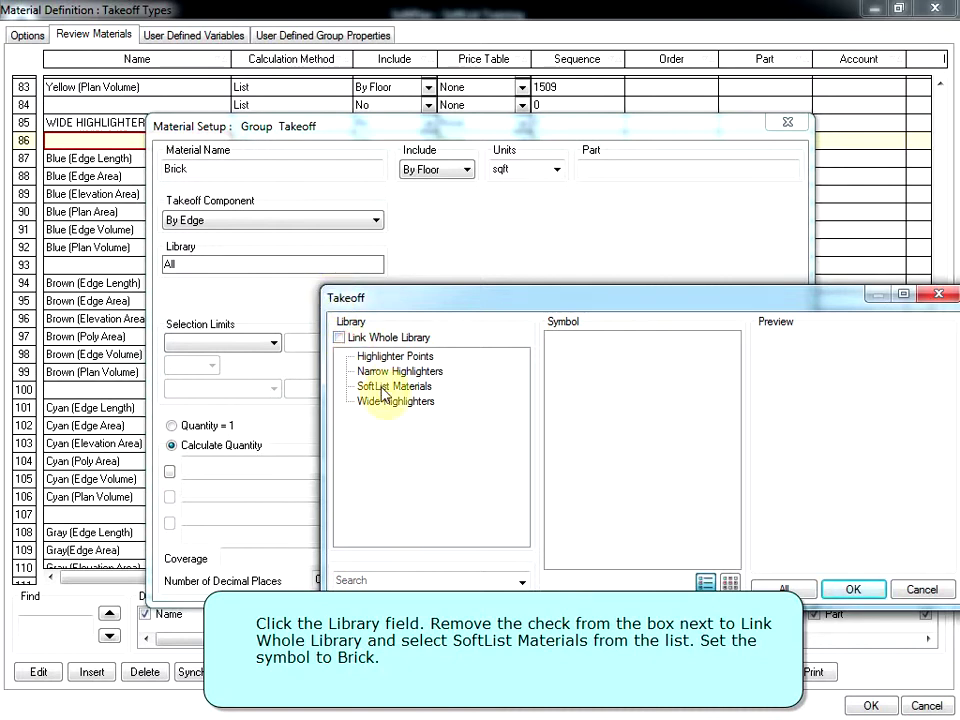
{"action": "left_click", "coordinate": [387, 388]}
{"action": "left_click", "coordinate": [604, 349]}
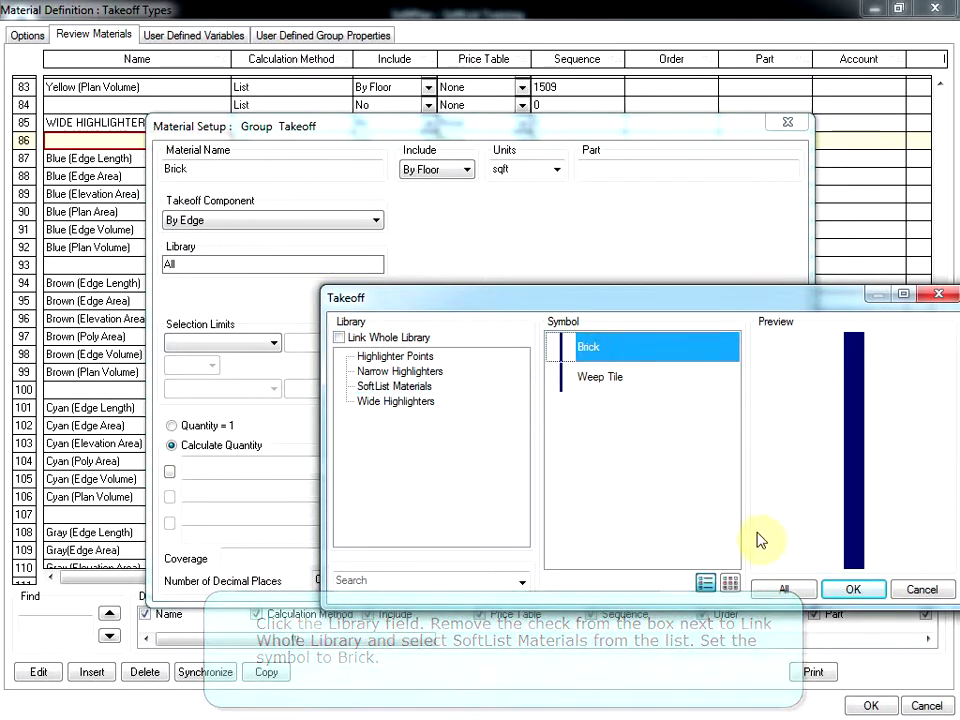
{"action": "left_click", "coordinate": [851, 591]}
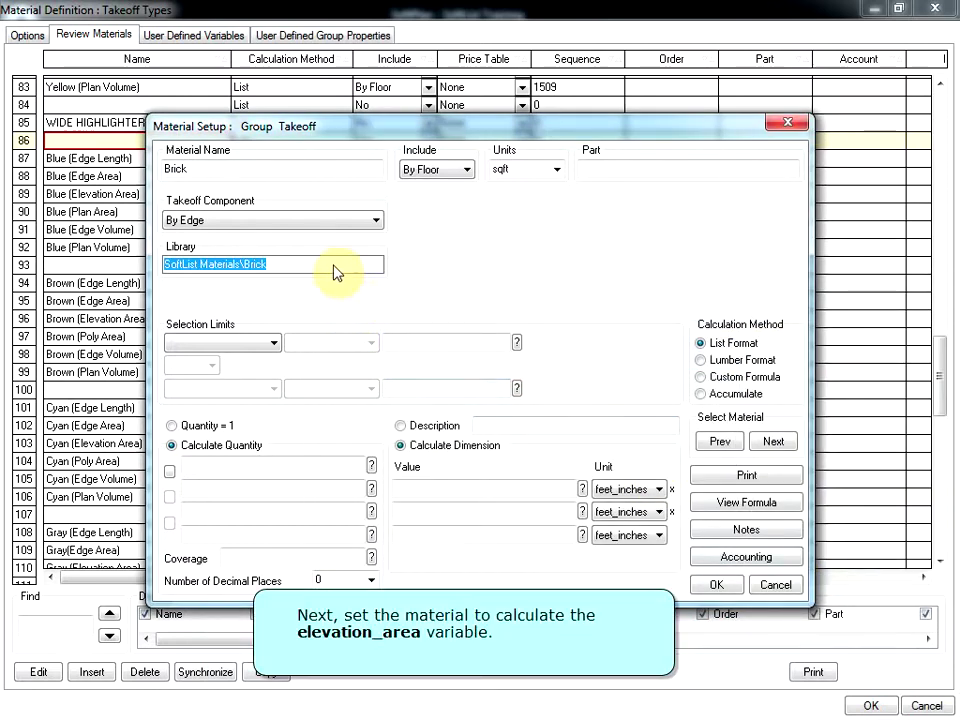
Set Brick's quantity formula to the elevation_area variable
{"action": "left_click", "coordinate": [371, 468]}
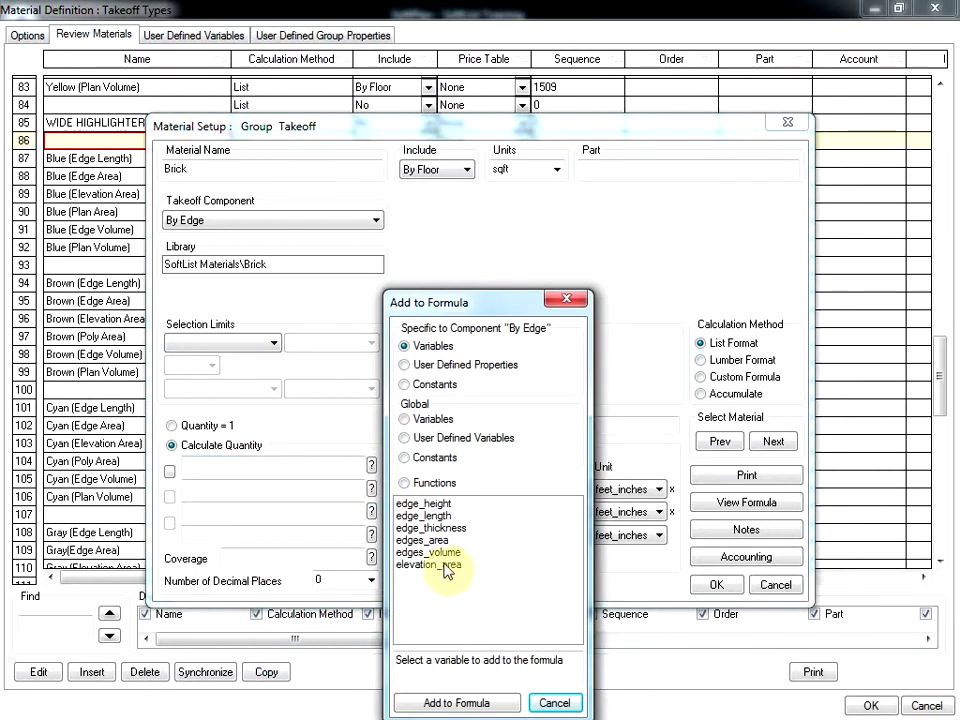
{"action": "left_click", "coordinate": [430, 564]}
{"action": "left_click", "coordinate": [468, 703]}
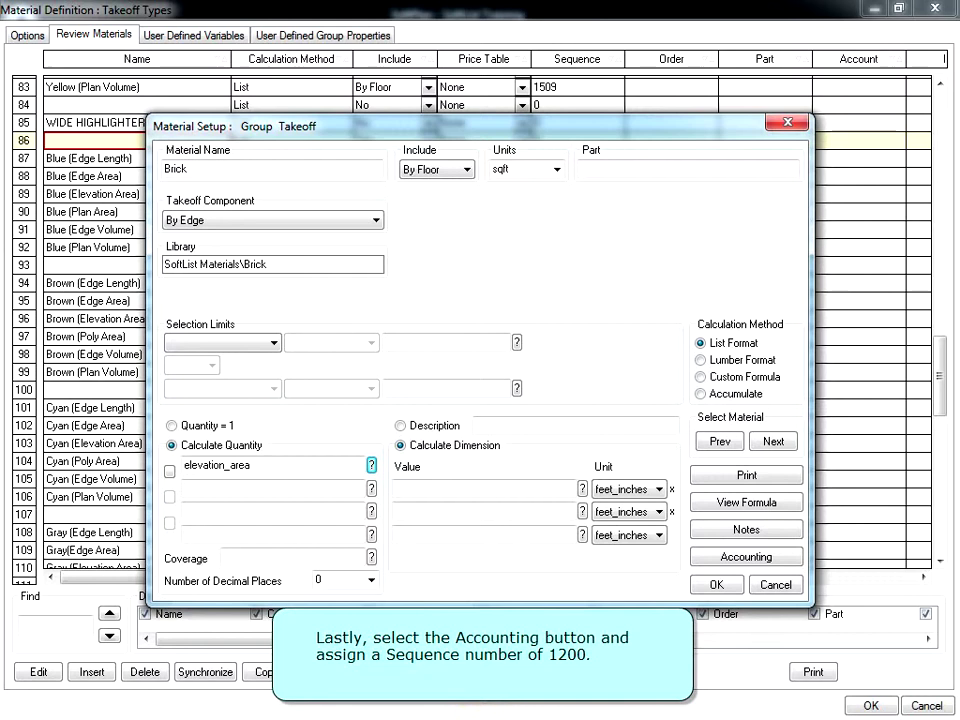
Give Brick accounting sequence number 1200, then save and close the material definitions
{"action": "left_click", "coordinate": [742, 557]}
{"action": "left_click", "coordinate": [464, 371]}
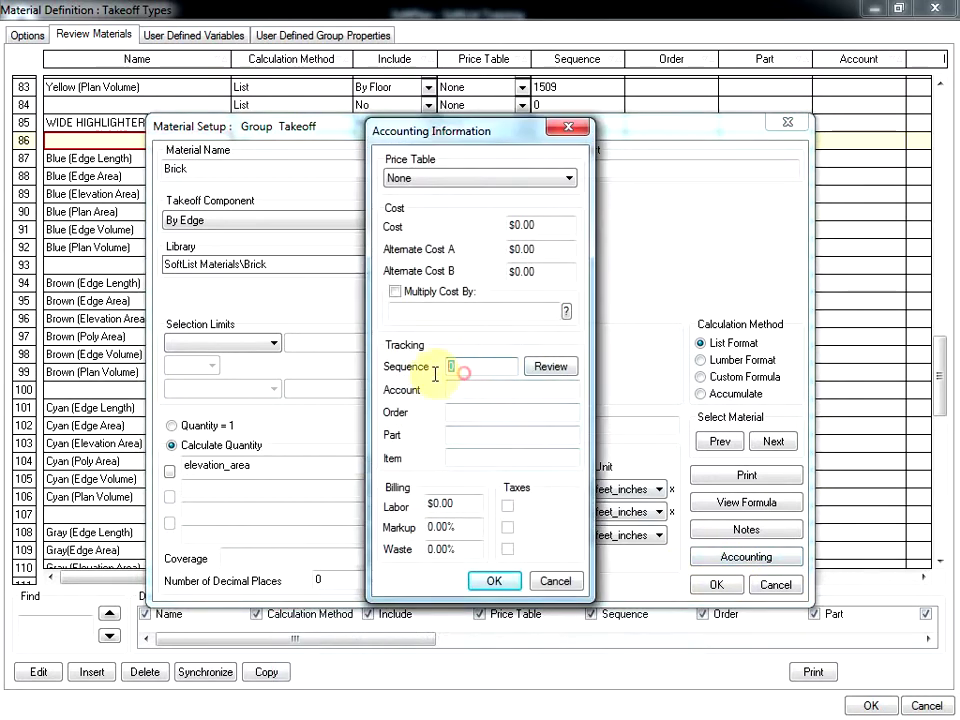
{"action": "type", "text": "1200"}
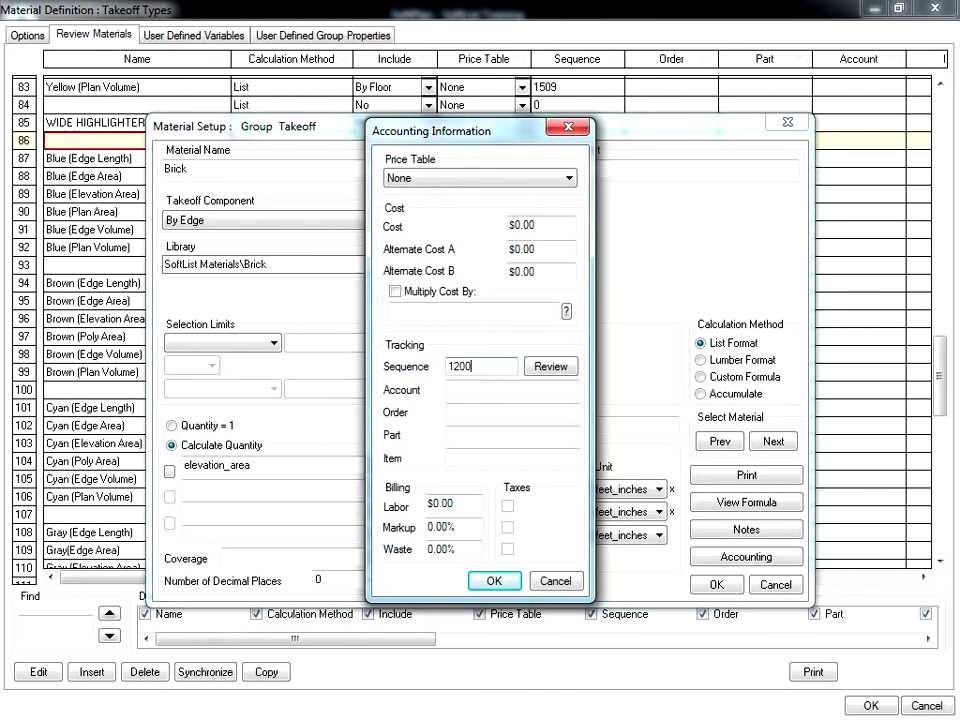
{"action": "left_click", "coordinate": [494, 580]}
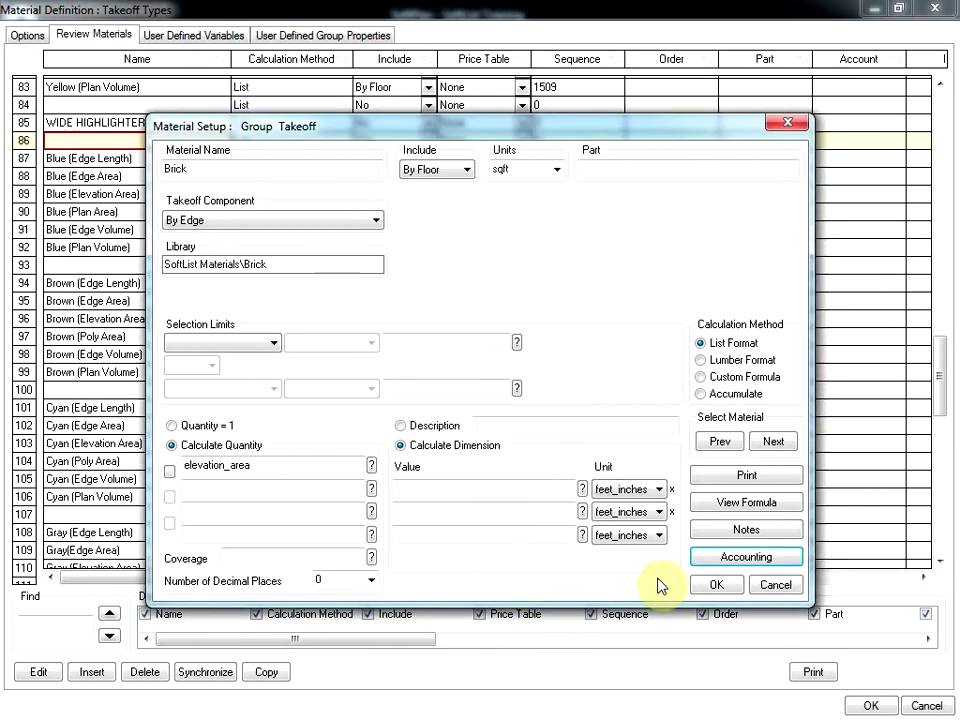
{"action": "left_click", "coordinate": [717, 585]}
{"action": "left_click", "coordinate": [422, 430]}
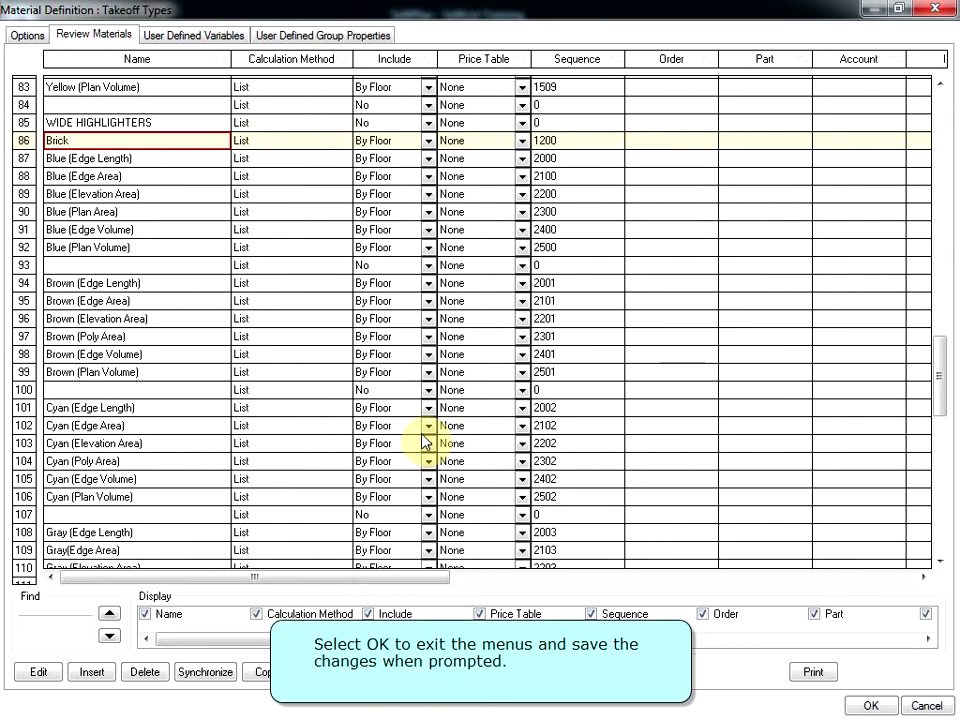
{"action": "left_click", "coordinate": [866, 706]}
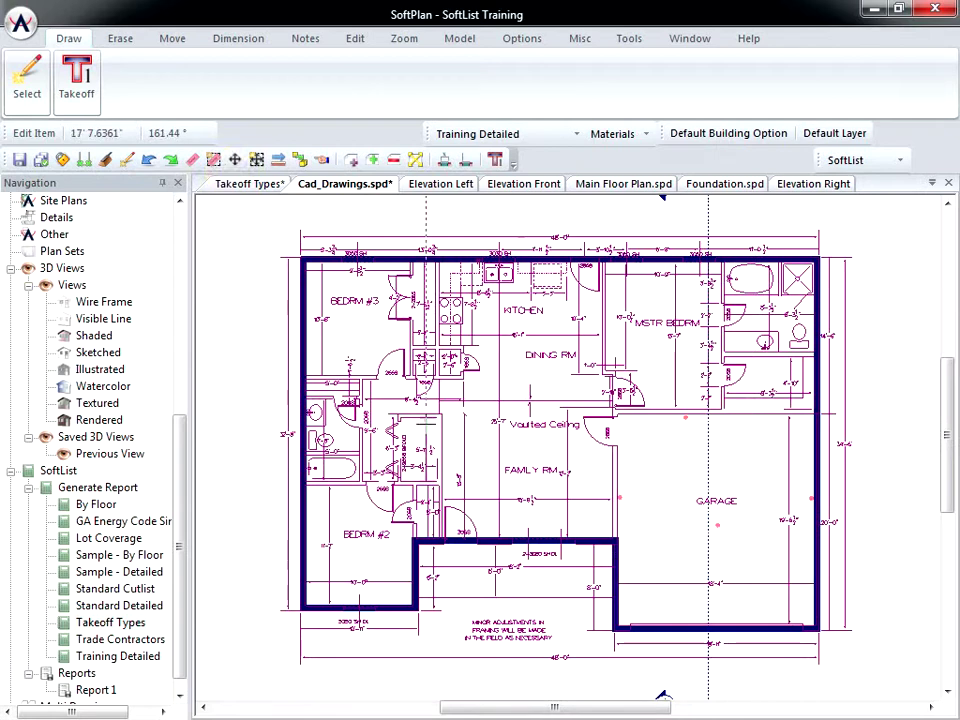
Discard and regenerate the Takeoff Types report, then check Brick's 1409 sqft total under Floor 1
{"action": "left_click", "coordinate": [250, 184]}
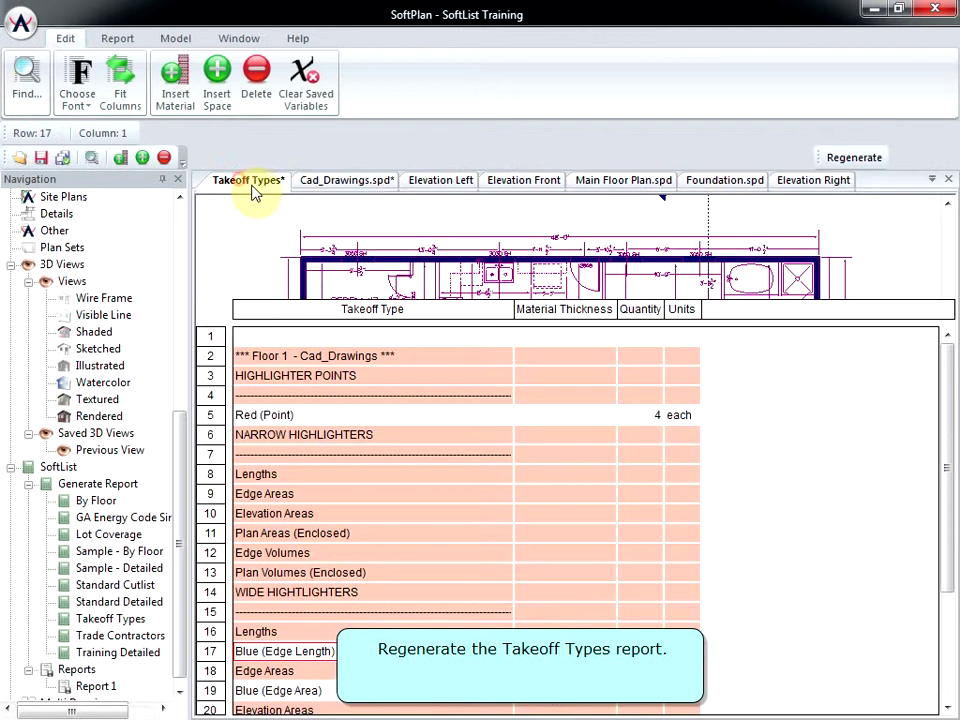
{"action": "left_click", "coordinate": [852, 160]}
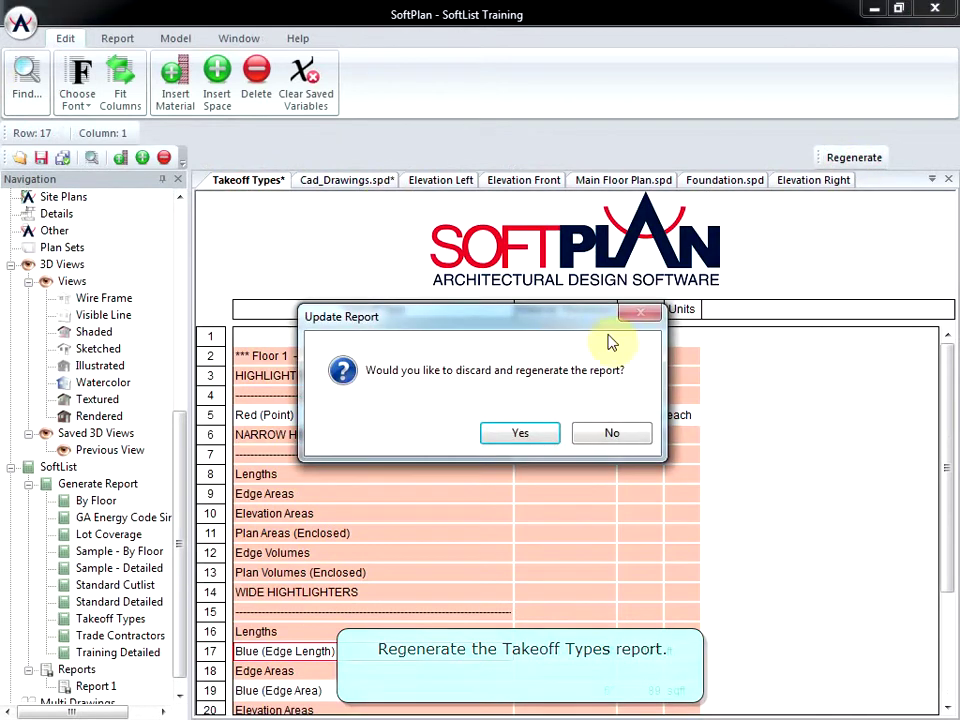
{"action": "left_click", "coordinate": [534, 433]}
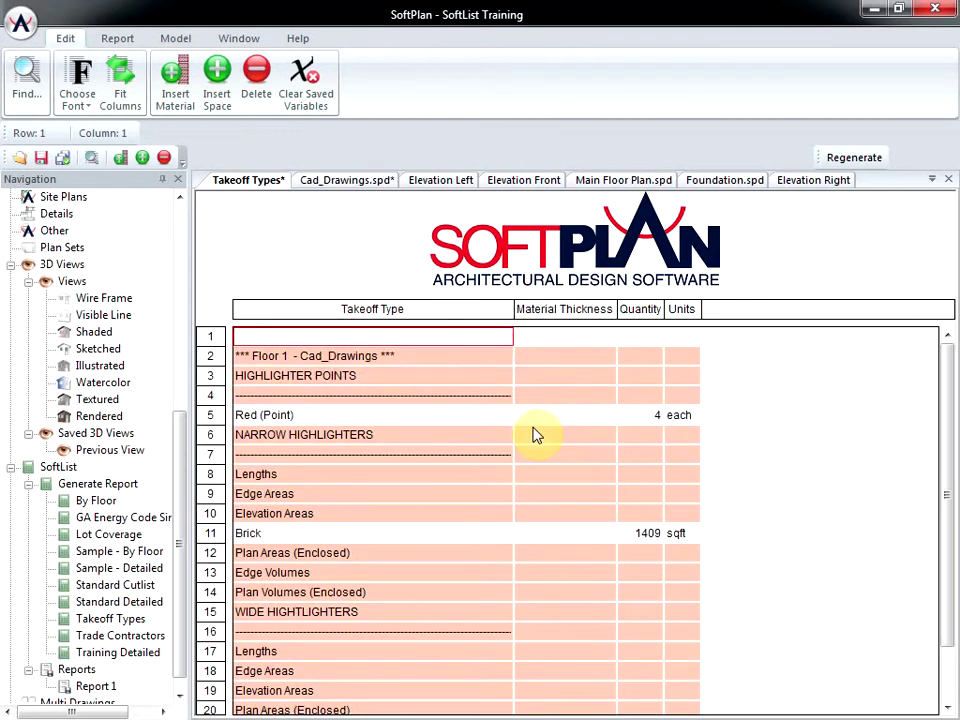
{"action": "left_click", "coordinate": [549, 454]}
{"action": "scroll", "coordinate": [553, 458], "scroll_direction": "down", "scroll_amount": 1}
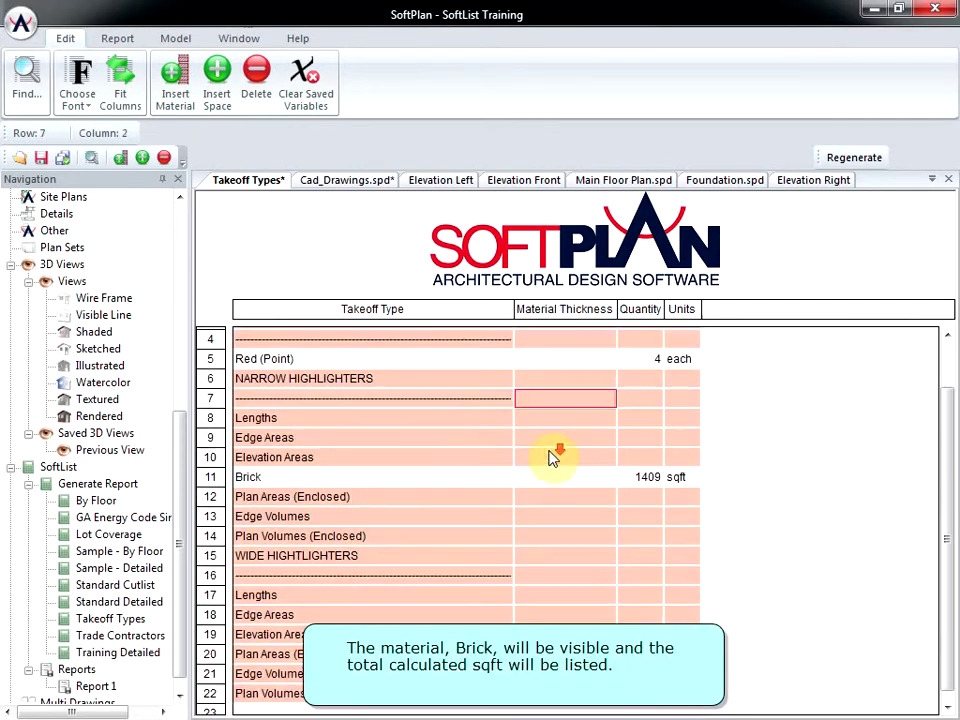
{"action": "scroll", "coordinate": [553, 458], "scroll_direction": "down", "scroll_amount": 1}
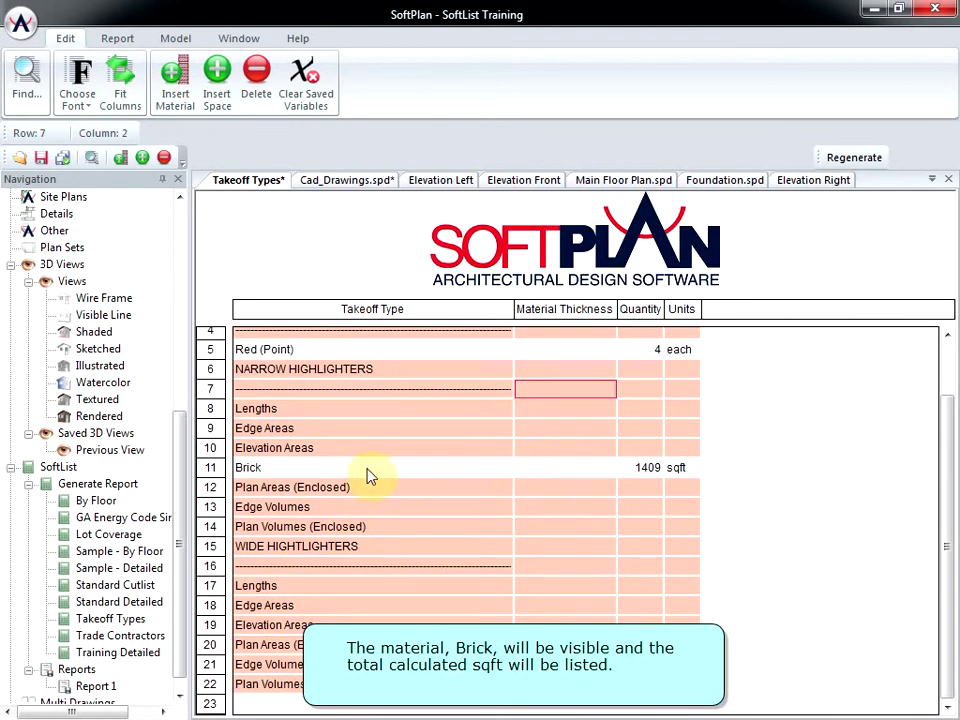
{"action": "left_click", "coordinate": [652, 474]}
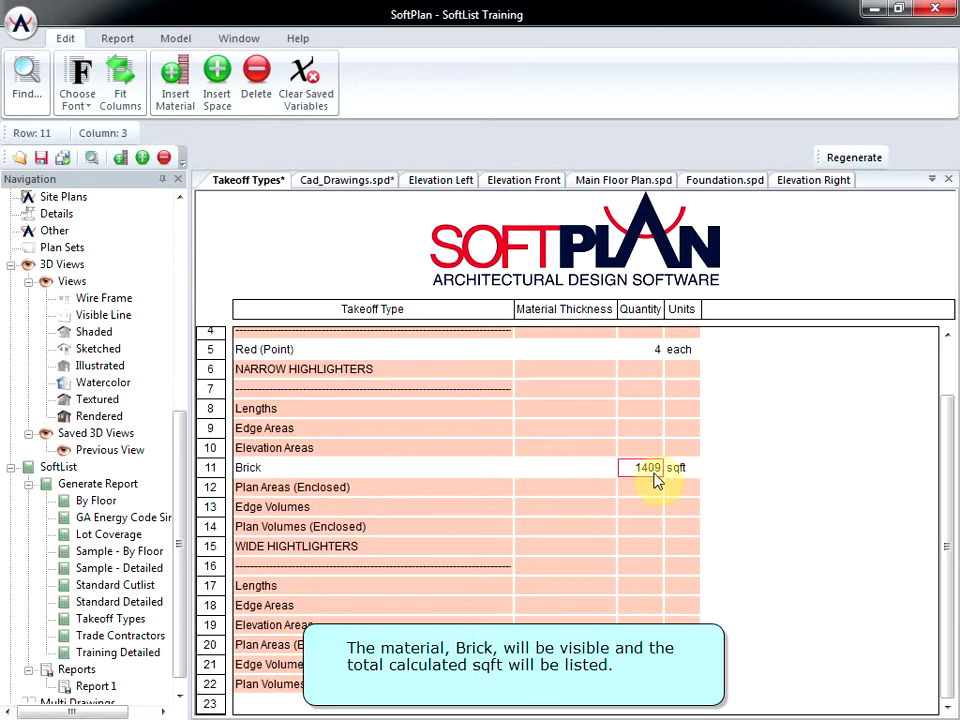